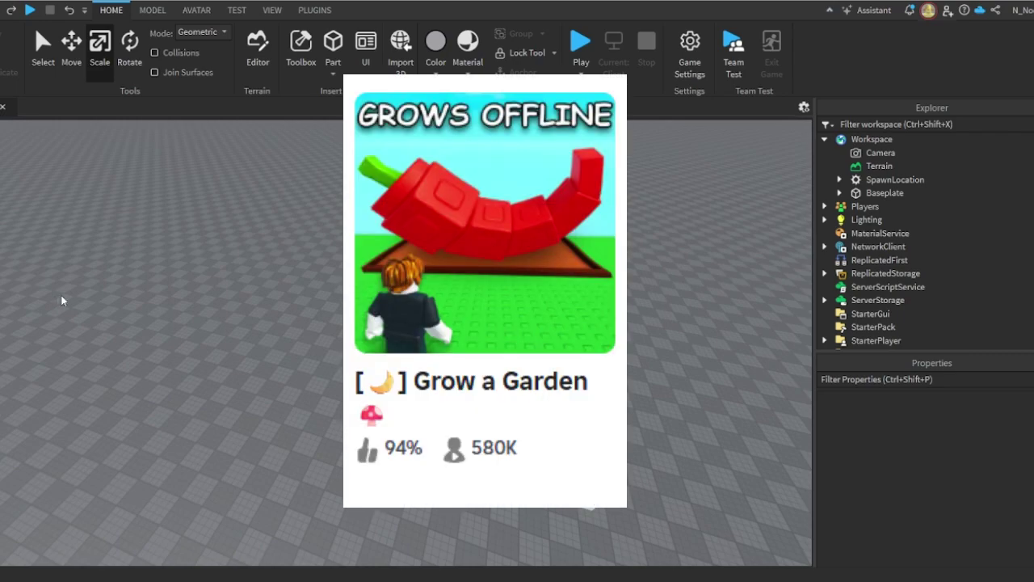
# - Insert a new block part onto the baseplate
pyautogui.moveTo(292, 352); pyautogui.dragTo(397, 373, button='right')
pyautogui.press('a')
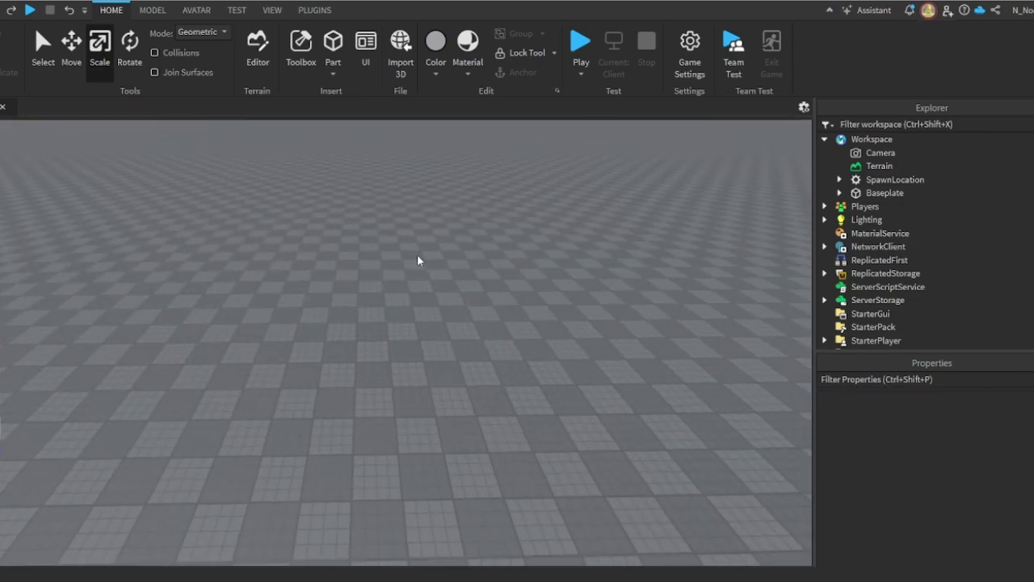
pyautogui.click(332, 48)
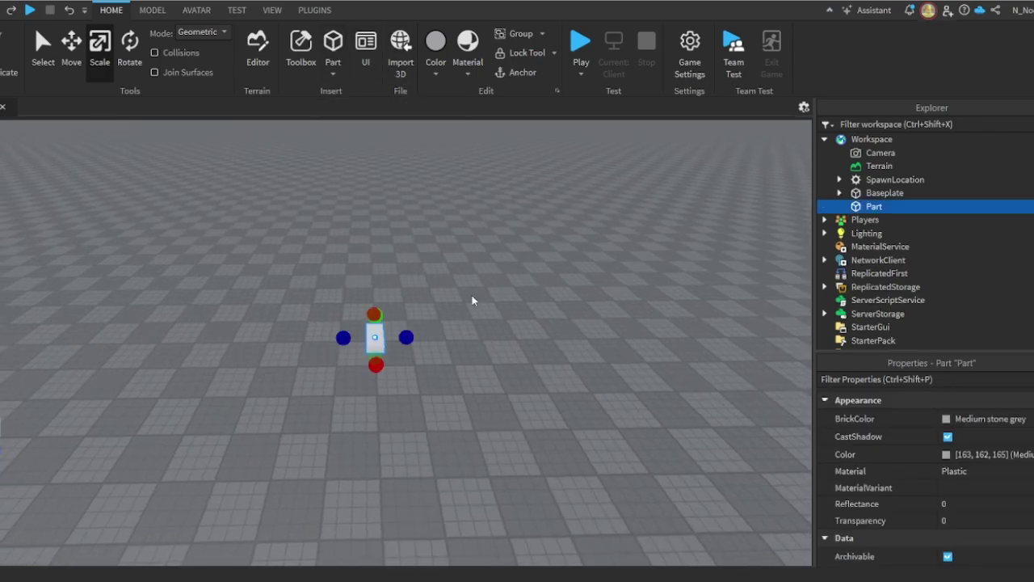
# - Scale the new part along both horizontal axes into a wide, flat rectangular slab for a garden plot
pyautogui.moveTo(454, 308); pyautogui.dragTo(454, 307, button='right')
pyautogui.press('d')
pyautogui.press('d')
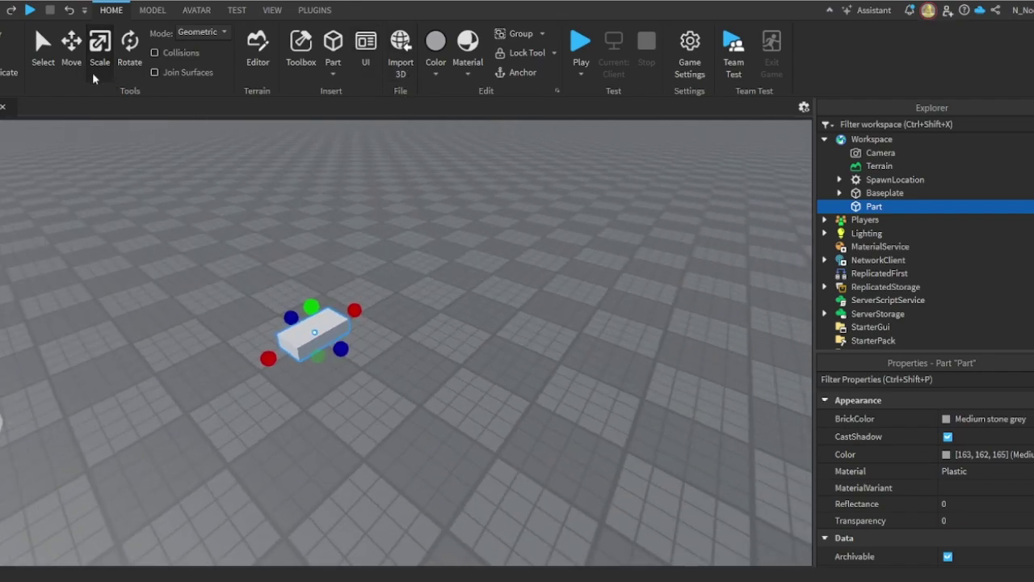
pyautogui.moveTo(340, 349); pyautogui.dragTo(512, 316)
pyautogui.moveTo(307, 290); pyautogui.dragTo(275, 297)
pyautogui.press('a')
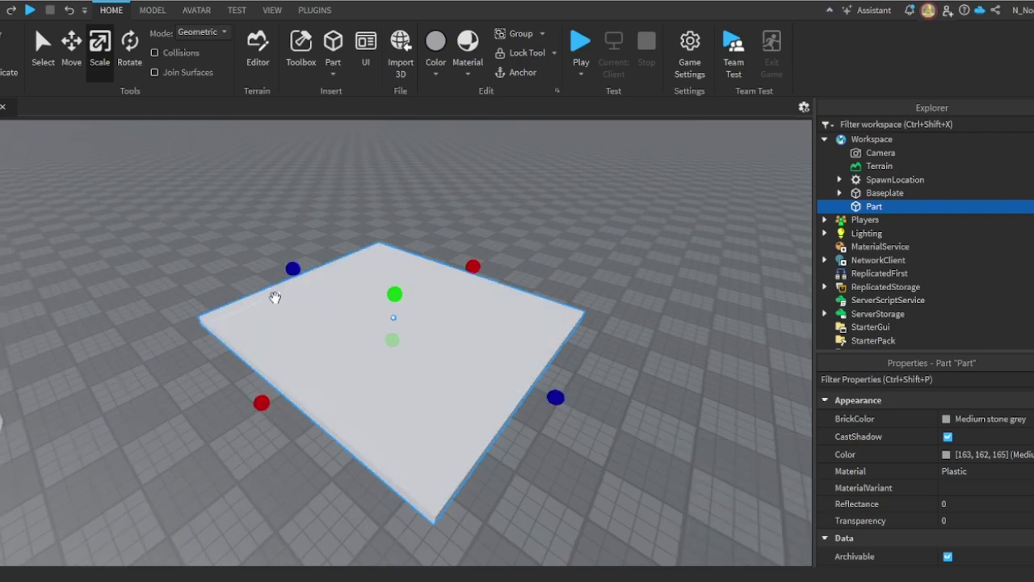
pyautogui.press('s')
pyautogui.moveTo(363, 401); pyautogui.dragTo(339, 406)
# - Set the slab's BrickColor to a reddish-brown soil tone
pyautogui.press('a')
pyautogui.moveTo(340, 406); pyautogui.dragTo(642, 323, button='right')
pyautogui.press('s')
pyautogui.click(966, 413)
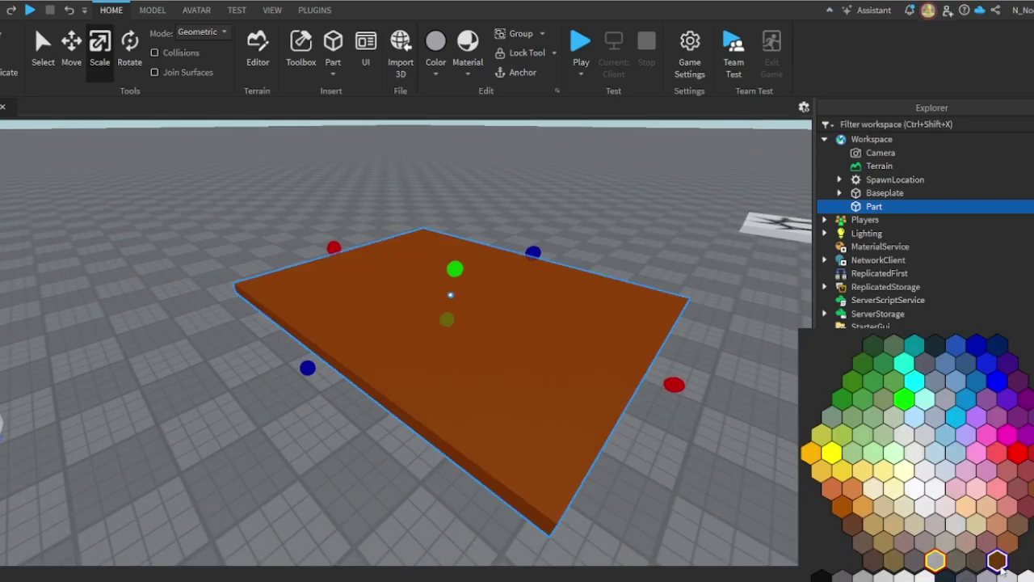
pyautogui.click(998, 567)
pyautogui.click(979, 419)
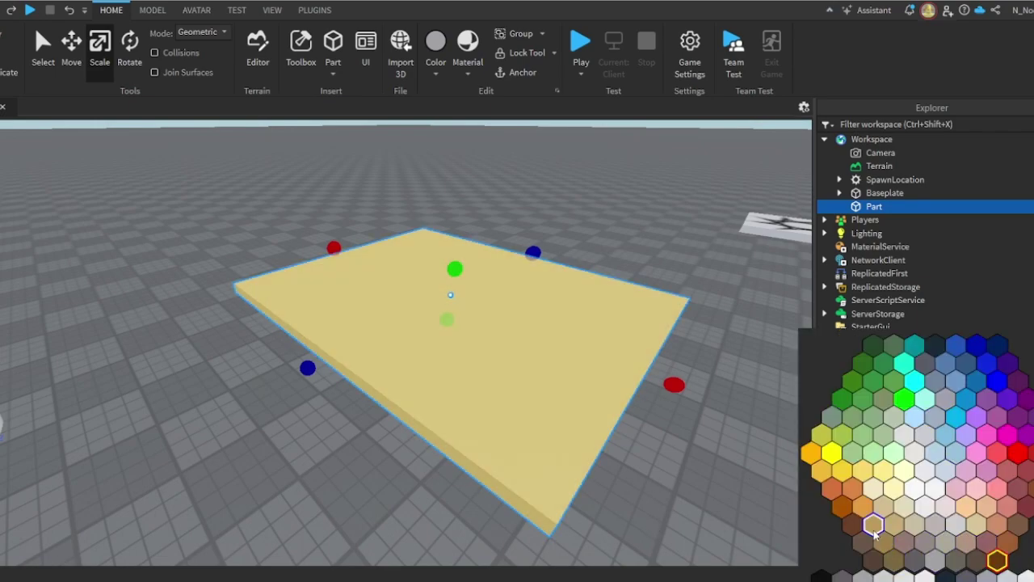
pyautogui.click(849, 522)
# - Rename the brown slab part as Soil
pyautogui.press('d')
pyautogui.moveTo(692, 491); pyautogui.dragTo(675, 472, button='right')
pyautogui.rightClick(871, 207)
pyautogui.click(900, 89)
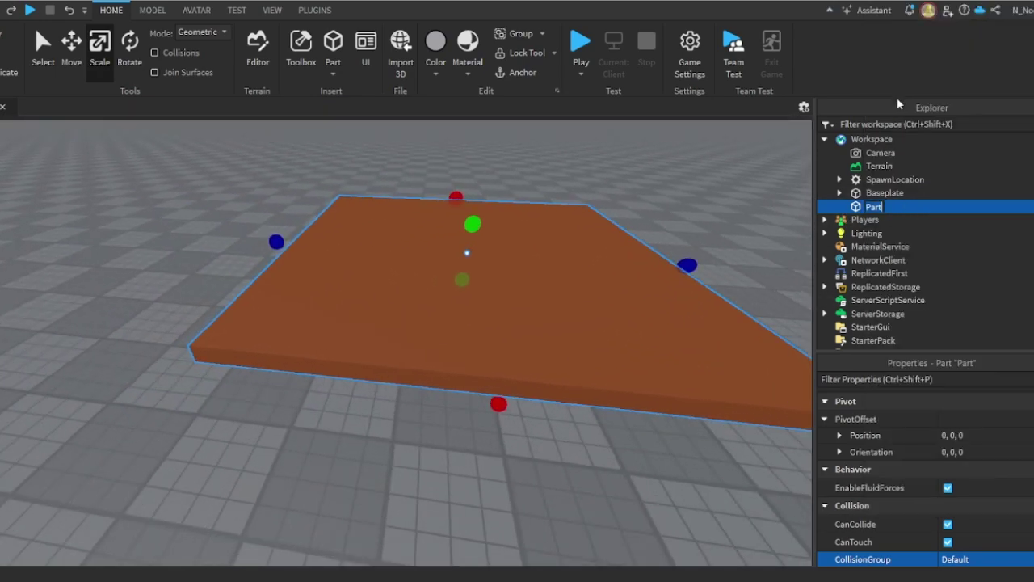
pyautogui.write('Soil')
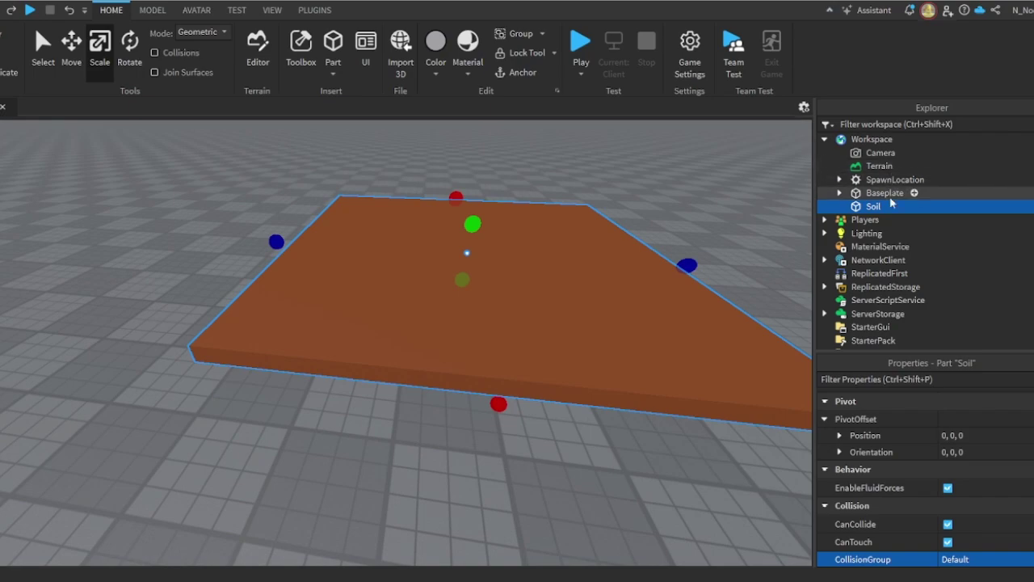
# - Add a ClickDetector object inside the Soil part
pyautogui.click(892, 206)
pyautogui.click(882, 320)
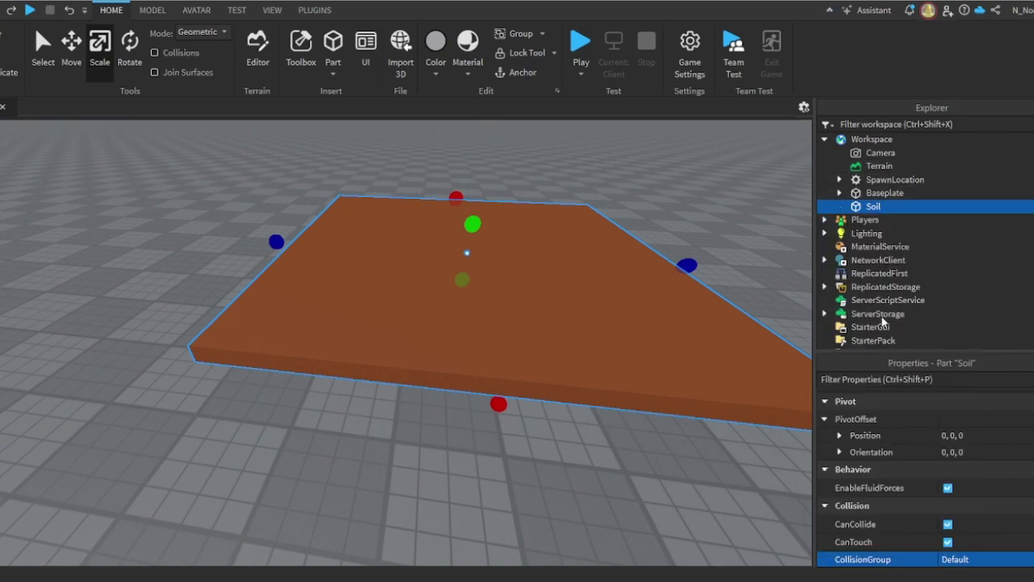
pyautogui.click(524, 484)
pyautogui.moveTo(524, 484); pyautogui.dragTo(411, 428, button='right')
pyautogui.scroll(-5, 518, 469)
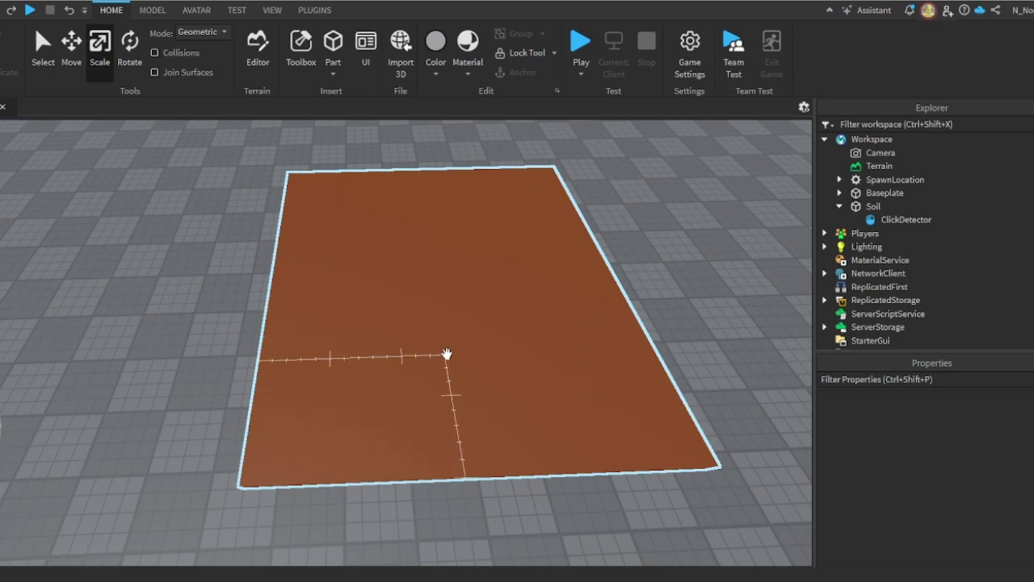
pyautogui.scroll(-3, 462, 327)
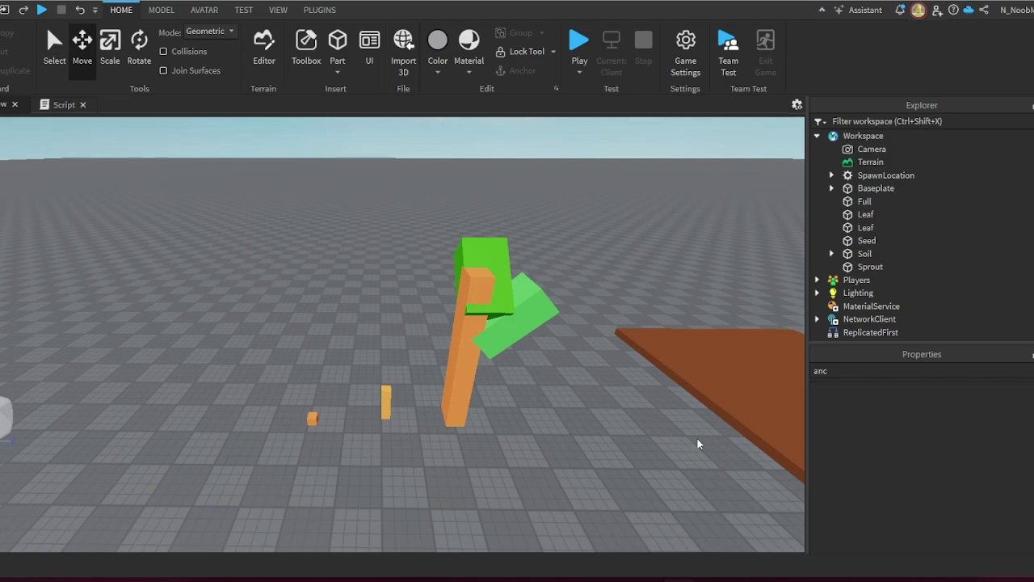
# - Examine the small cube, short stem and tall leafy plant standing beside the soil plot
pyautogui.moveTo(552, 421); pyautogui.dragTo(553, 422, button='right')
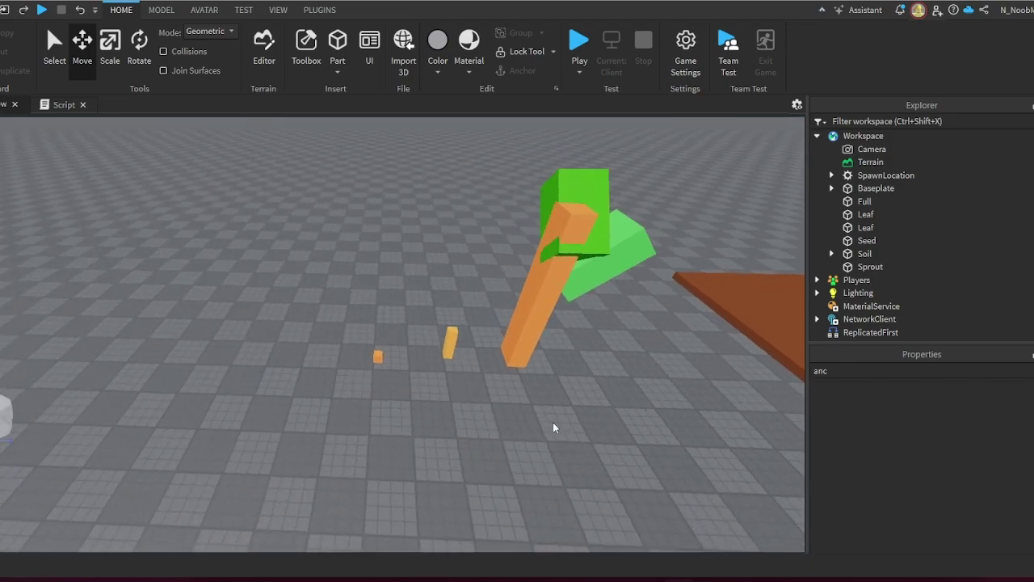
pyautogui.press('w')
pyautogui.moveTo(438, 385); pyautogui.dragTo(426, 380, button='right')
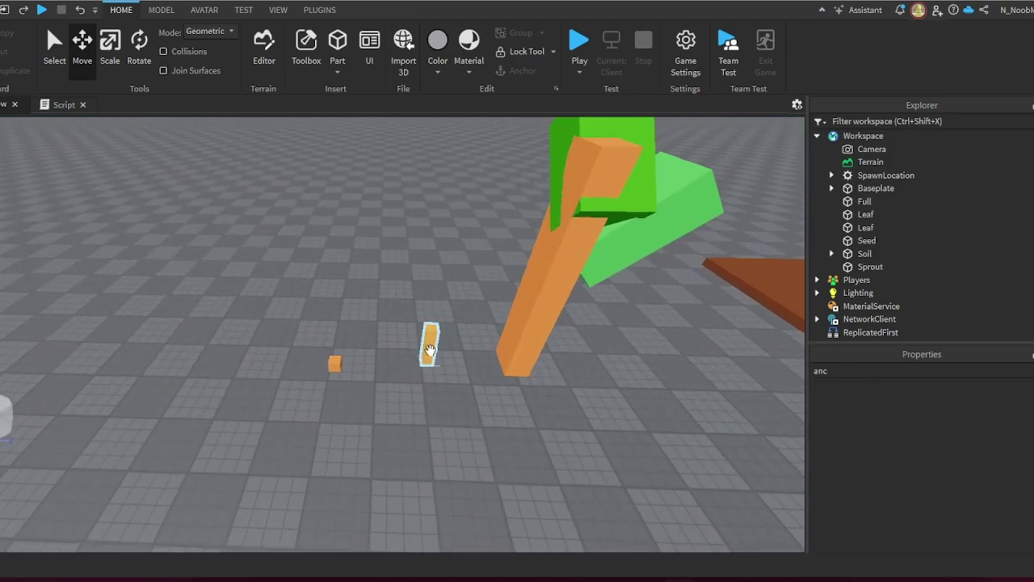
pyautogui.press('d')
pyautogui.press('s')
pyautogui.press('s')
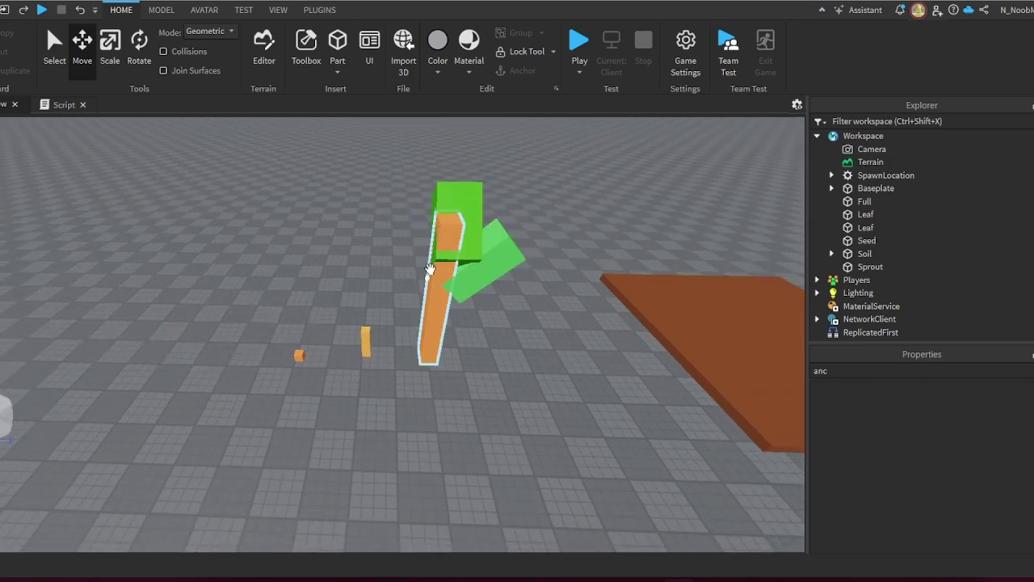
pyautogui.press('a')
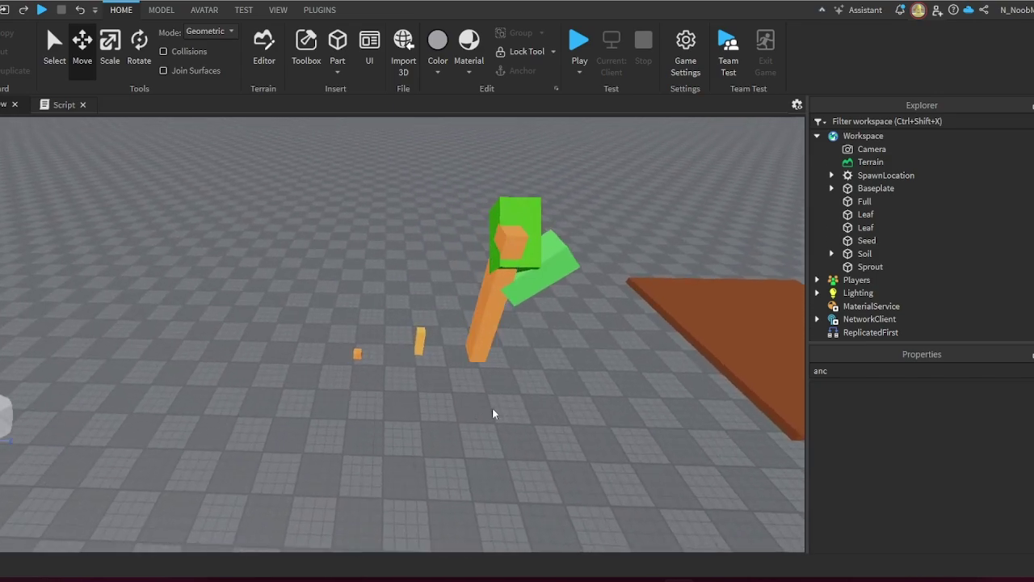
pyautogui.press('w')
pyautogui.press('a')
pyautogui.press('s')
pyautogui.press('d')
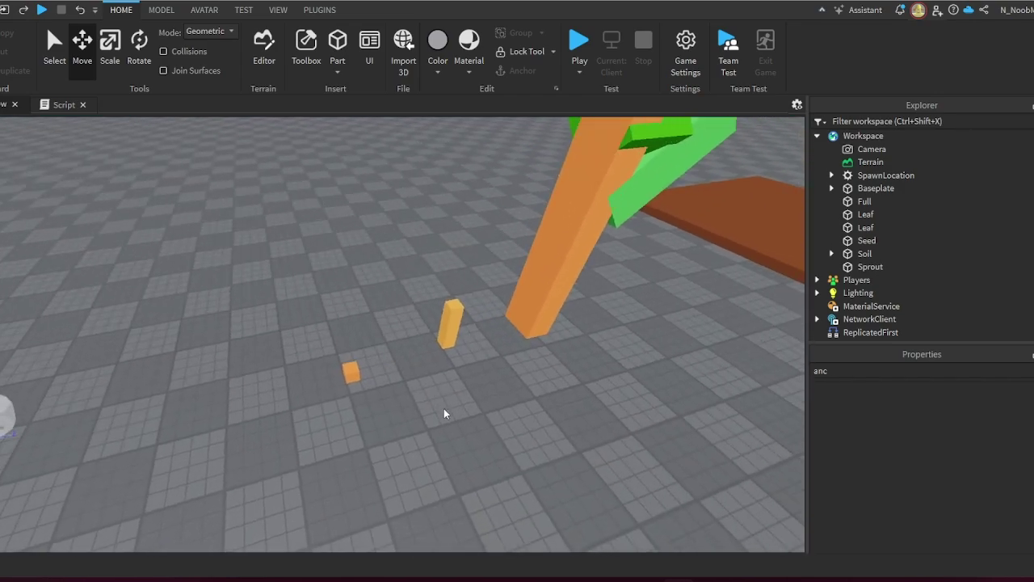
# - Check which workspace parts are the Seed and the Sprout by selecting each one
pyautogui.click(353, 372)
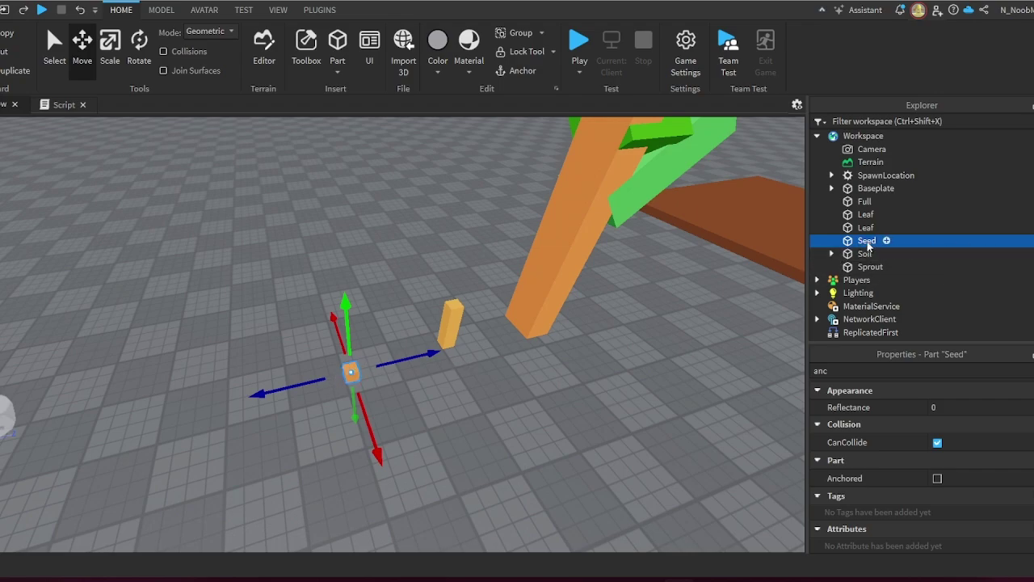
pyautogui.click(890, 267)
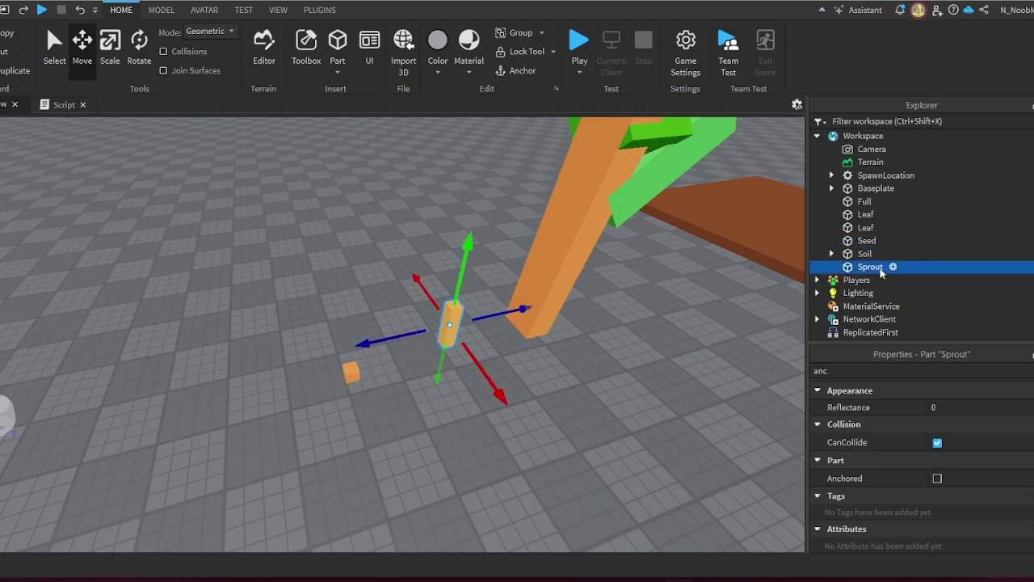
pyautogui.moveTo(596, 333); pyautogui.dragTo(596, 330, button='right')
# - Group the Full trunk part and both Leaf parts as a model named Full
pyautogui.click(503, 334)
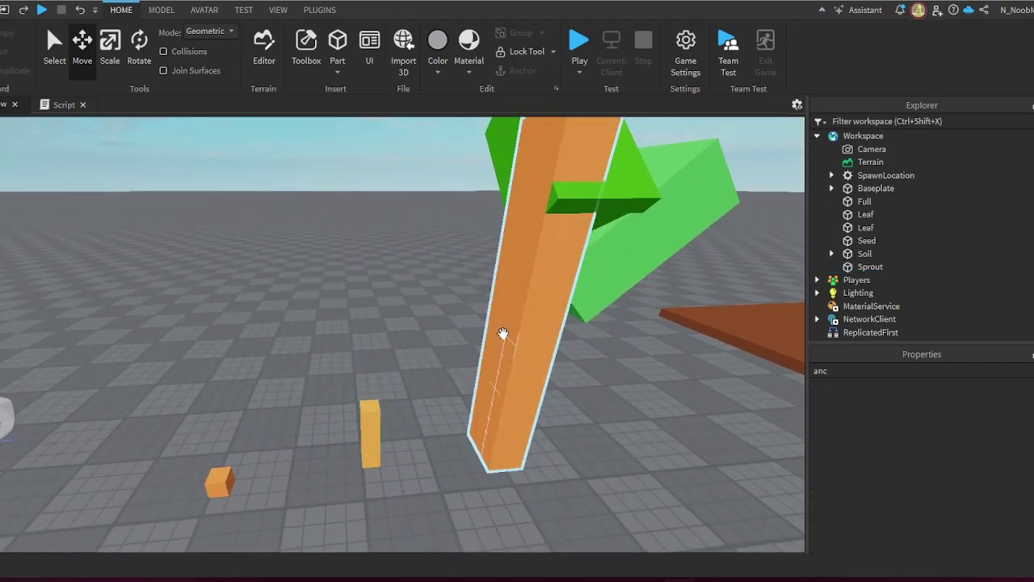
pyautogui.scroll(-2, 603, 385)
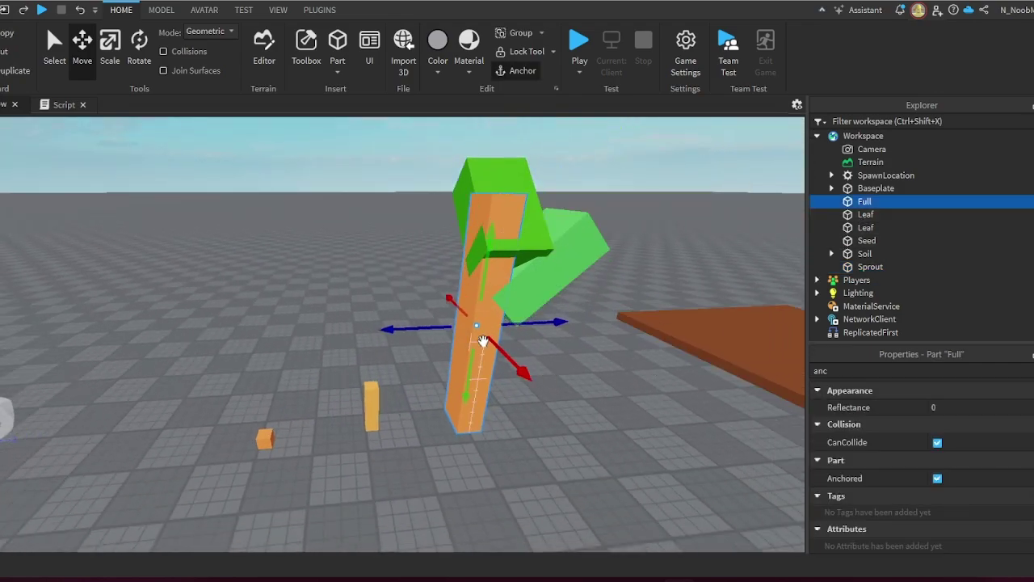
pyautogui.moveTo(902, 208)
pyautogui.keyDown('shift'); pyautogui.click(891, 227); pyautogui.keyUp('shift')
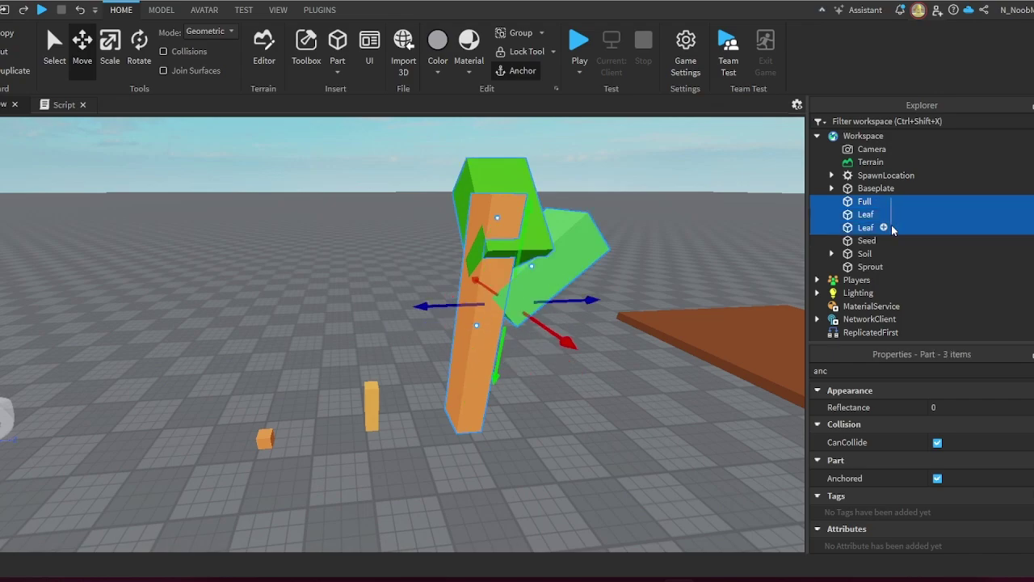
pyautogui.rightClick(860, 207)
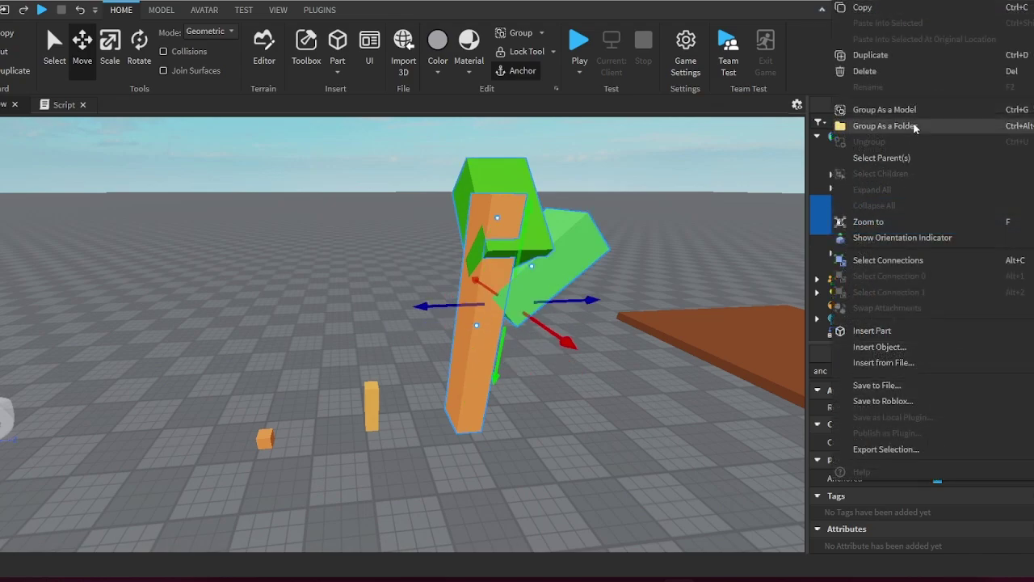
pyautogui.click(885, 109)
pyautogui.rightClick(869, 188)
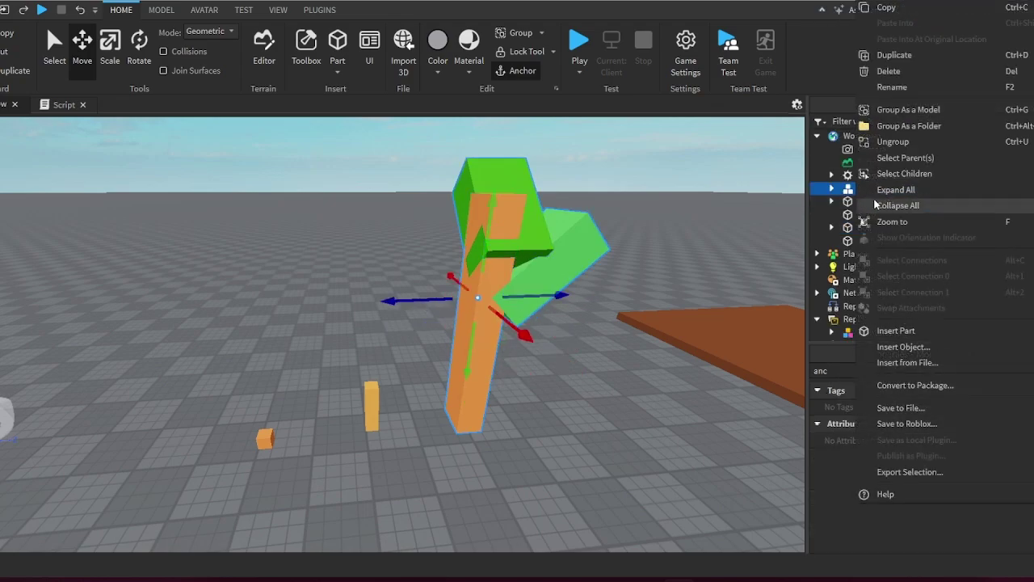
pyautogui.click(892, 87)
pyautogui.write('Full')
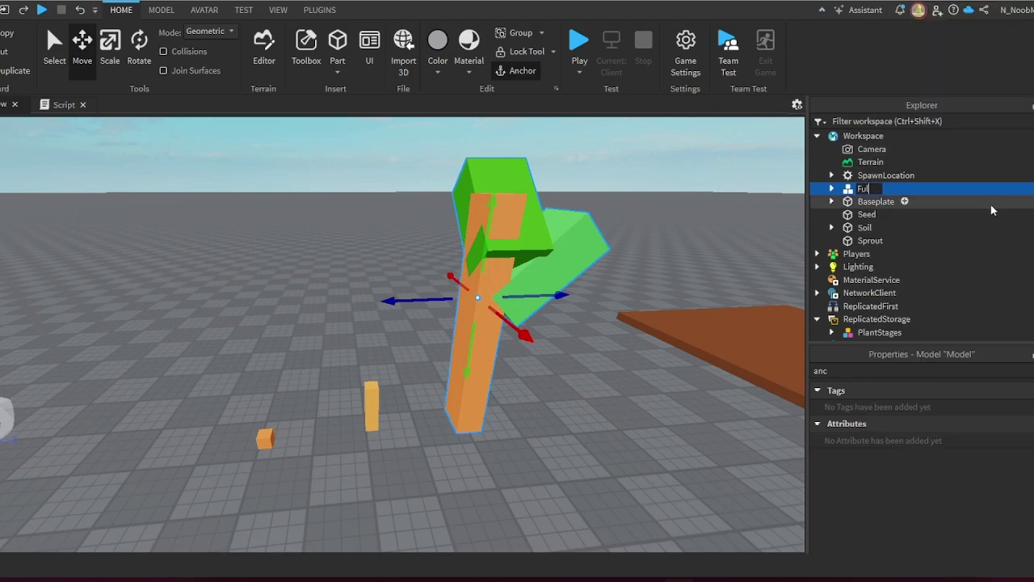
pyautogui.press('Return')
# - Group the Sprout part as its own model and name the model Sprout
pyautogui.click(364, 394)
pyautogui.press('f')
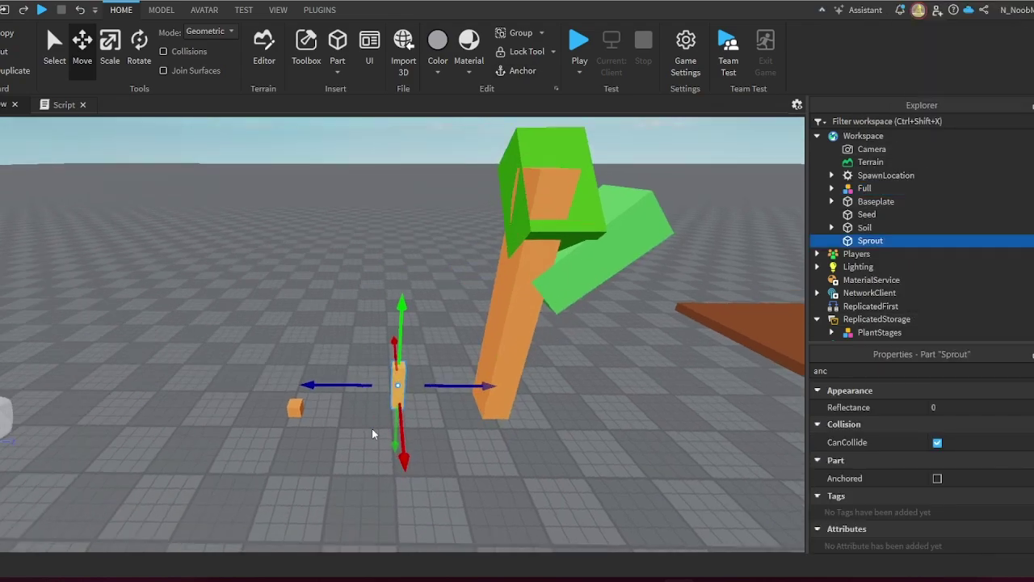
pyautogui.rightClick(864, 240)
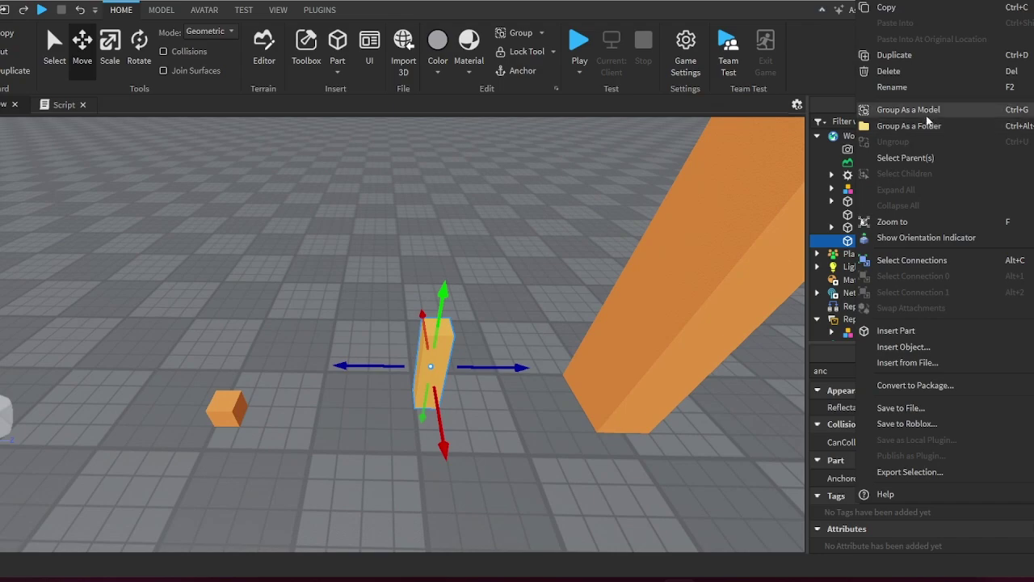
pyautogui.click(897, 111)
pyautogui.rightClick(866, 201)
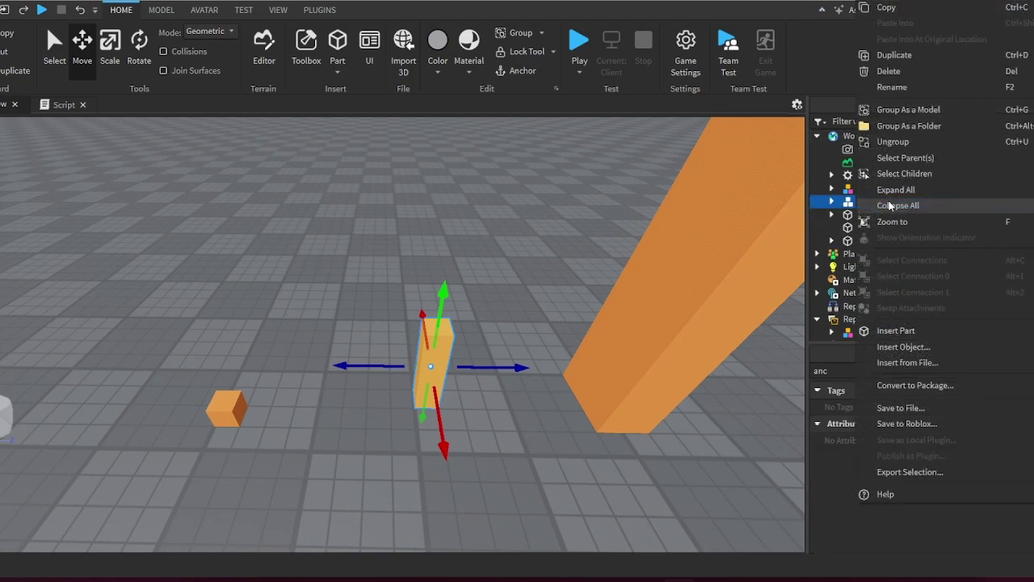
pyautogui.click(908, 89)
pyautogui.write('Sprout')
pyautogui.press('Return')
# - Group the Seed part as its own model and name the model Seed
pyautogui.click(227, 409)
pyautogui.rightClick(226, 409)
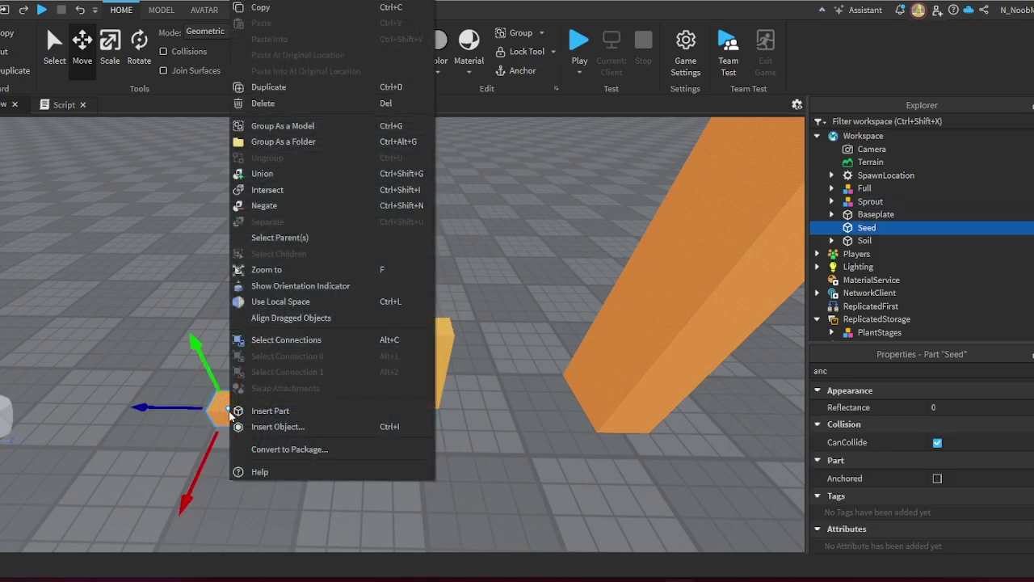
pyautogui.click(317, 127)
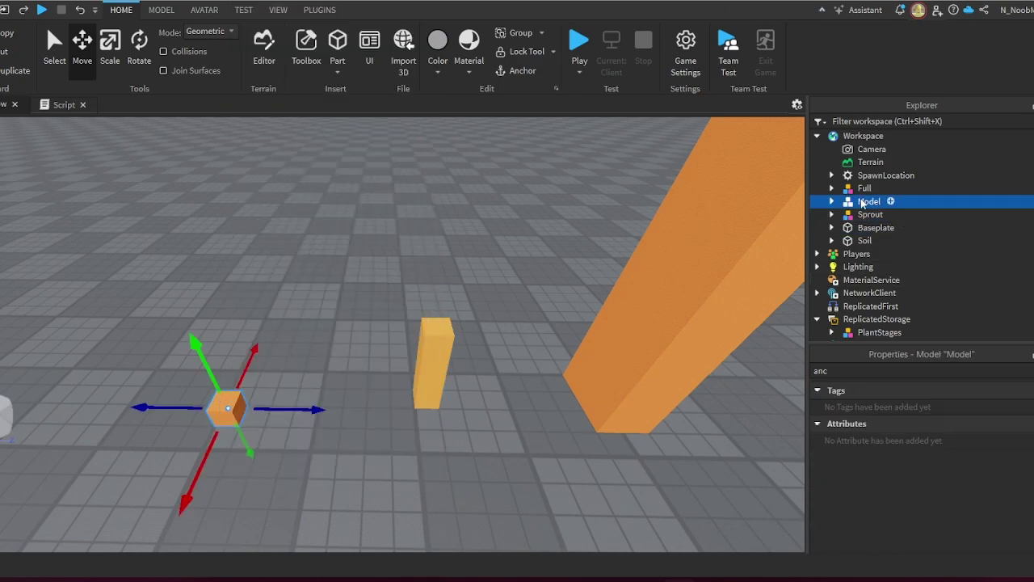
pyautogui.rightClick(863, 202)
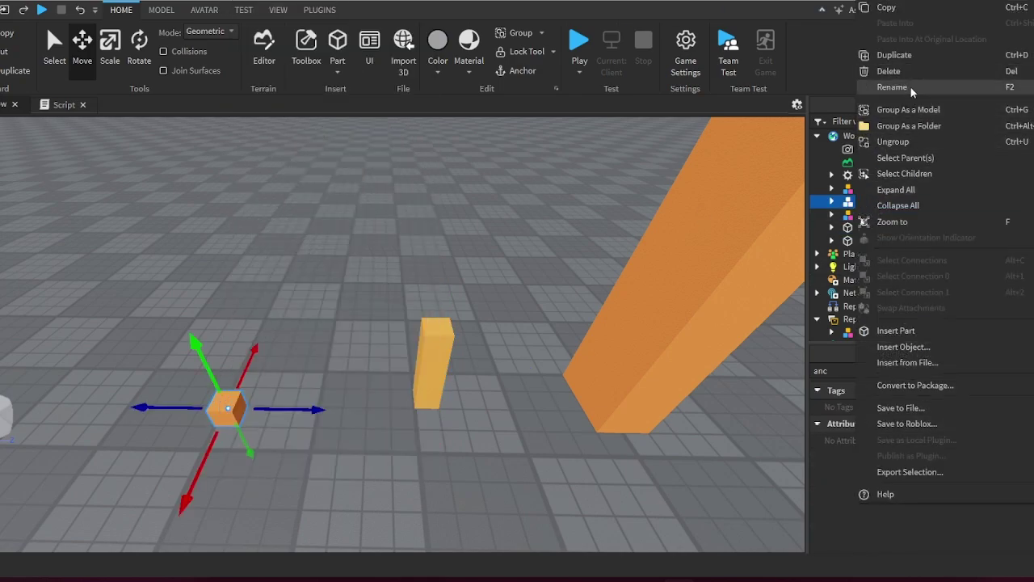
pyautogui.click(892, 87)
pyautogui.write('Seed')
pyautogui.press('Return')
# - Group the Full, Seed and Sprout models into one parent model named PlantGrowth
pyautogui.click(881, 215)
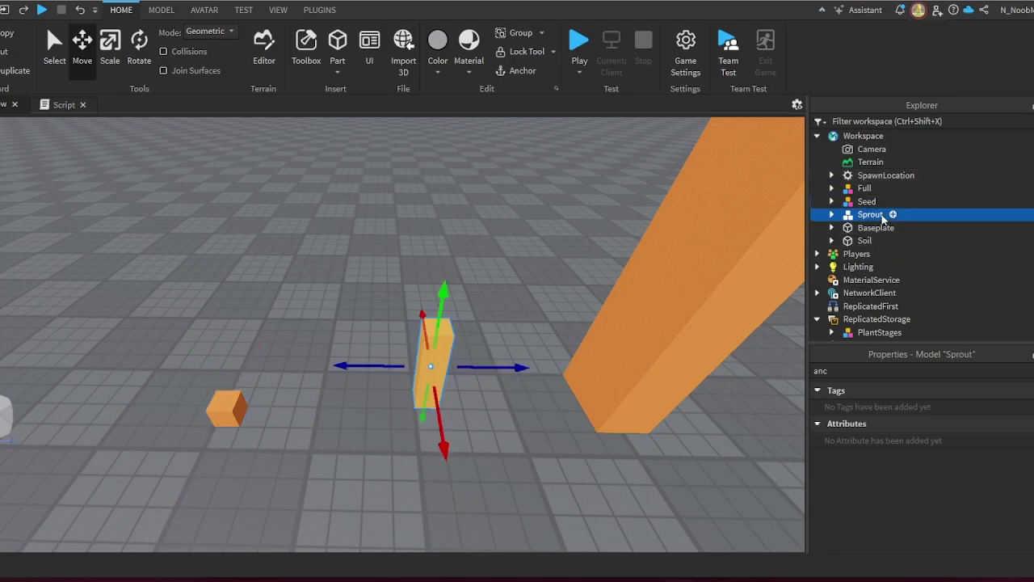
pyautogui.scroll(-3, 569, 242)
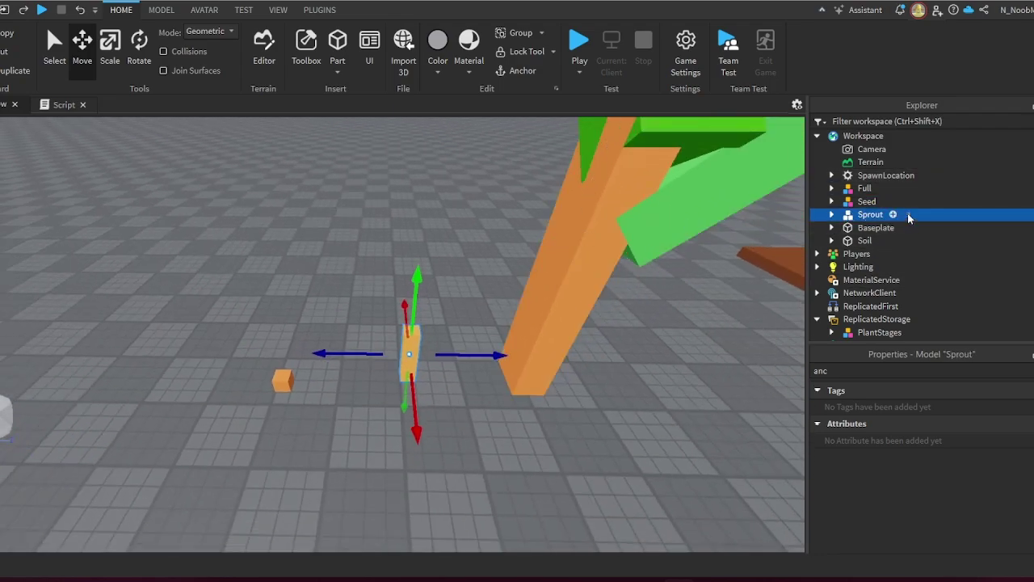
pyautogui.moveTo(906, 216); pyautogui.dragTo(894, 194)
pyautogui.rightClick(903, 200)
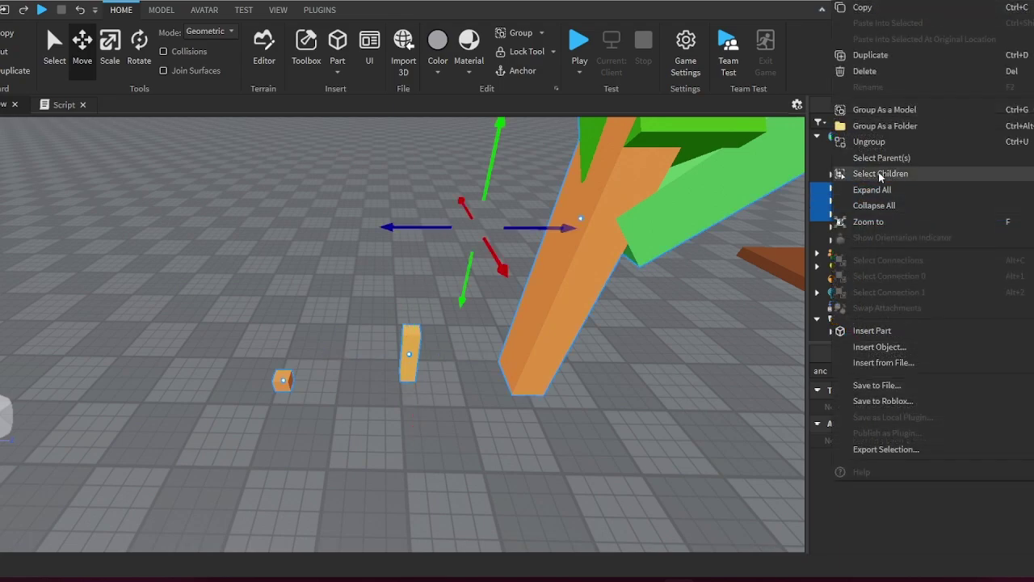
pyautogui.click(895, 111)
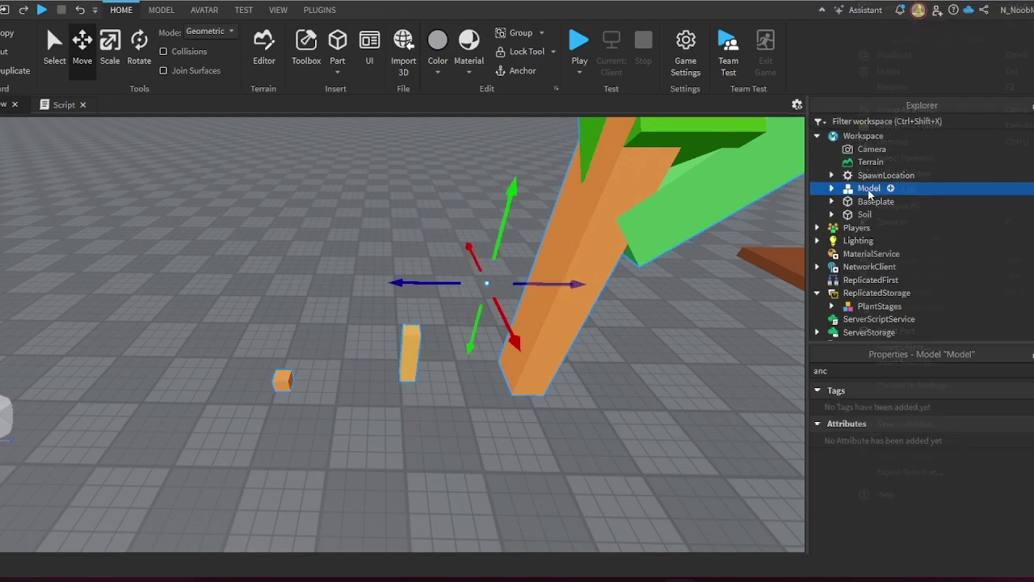
pyautogui.rightClick(877, 188)
pyautogui.click(914, 94)
pyautogui.write('PlantGrowth')
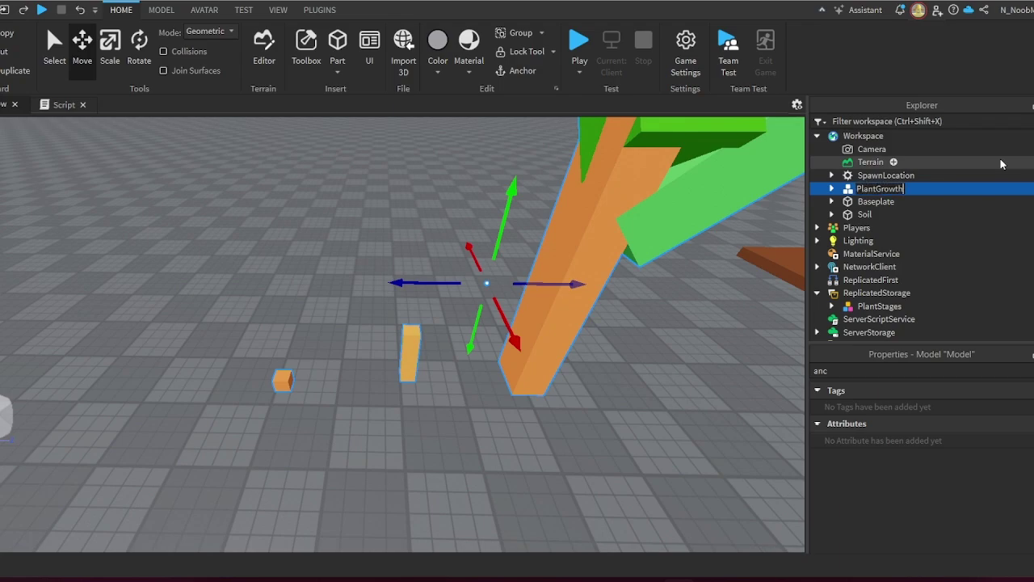
# - Finish naming the parent model PlantGrowth and expand it together with its Full, Seed and Sprout models to list their parts
pyautogui.press('Return')
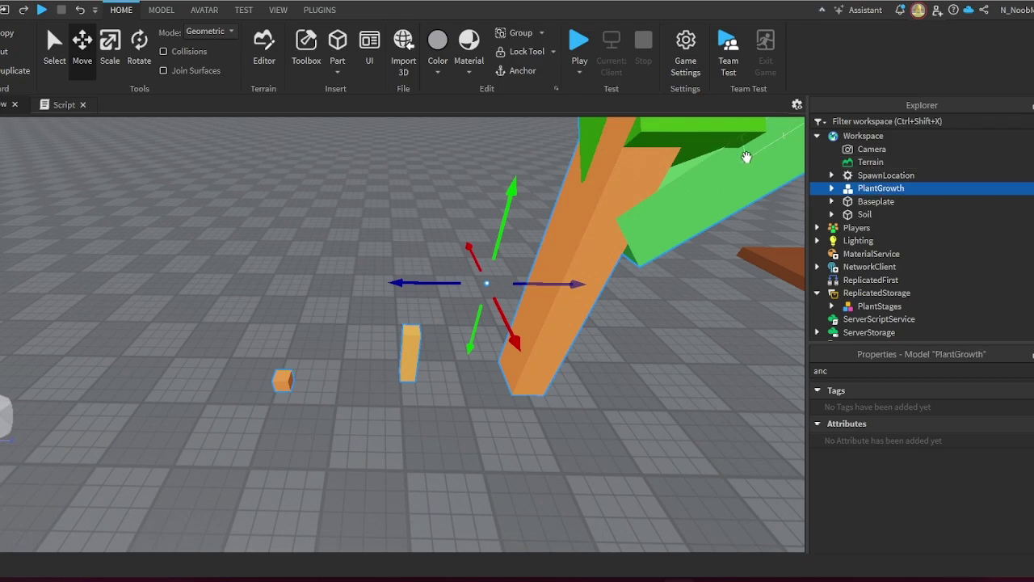
pyautogui.click(832, 188)
pyautogui.moveTo(629, 444); pyautogui.dragTo(642, 417, button='right')
pyautogui.scroll(-1, 642, 419)
pyautogui.click(868, 203)
pyautogui.click(872, 214)
pyautogui.click(879, 227)
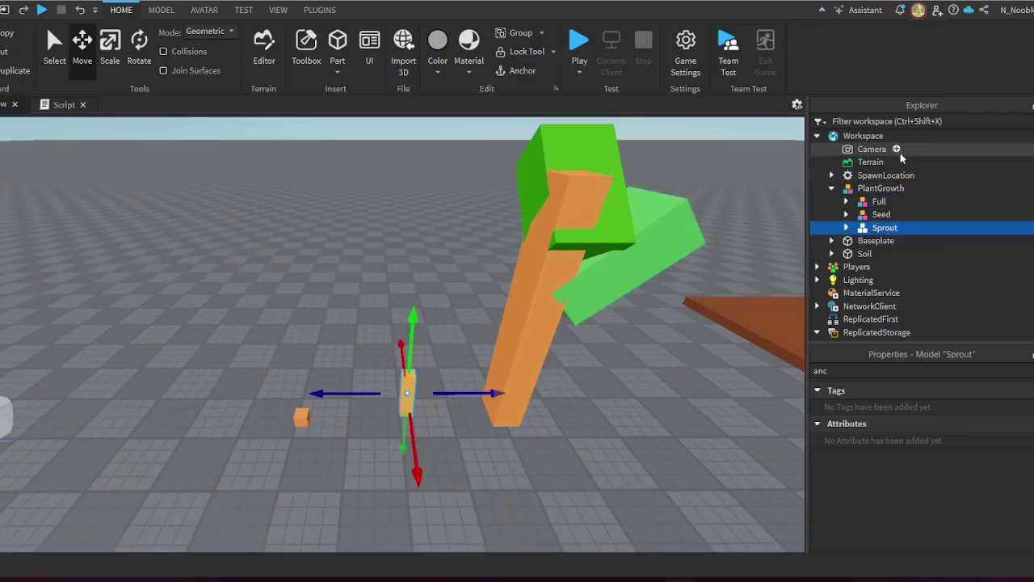
pyautogui.click(846, 201)
pyautogui.click(846, 252)
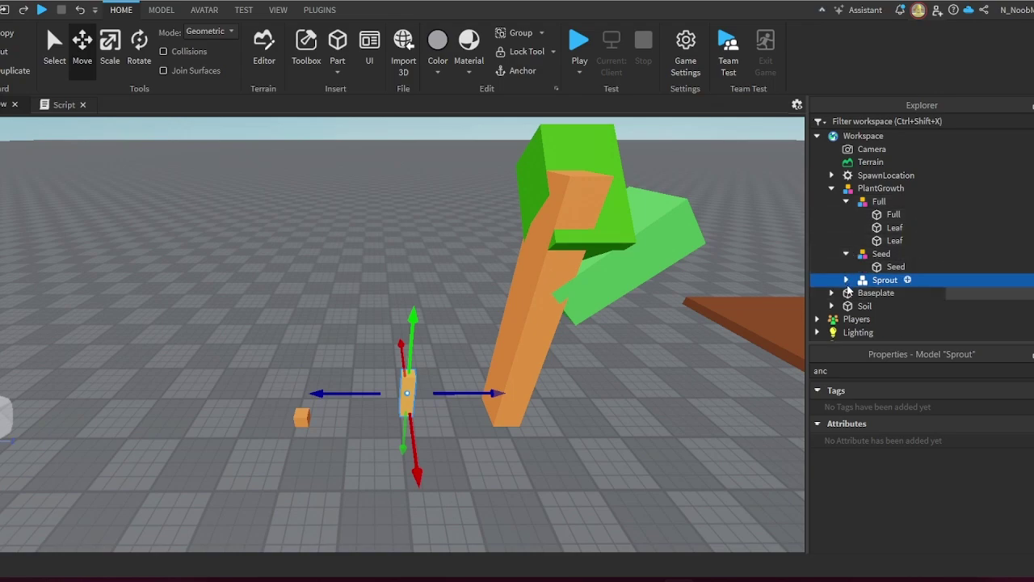
pyautogui.click(845, 279)
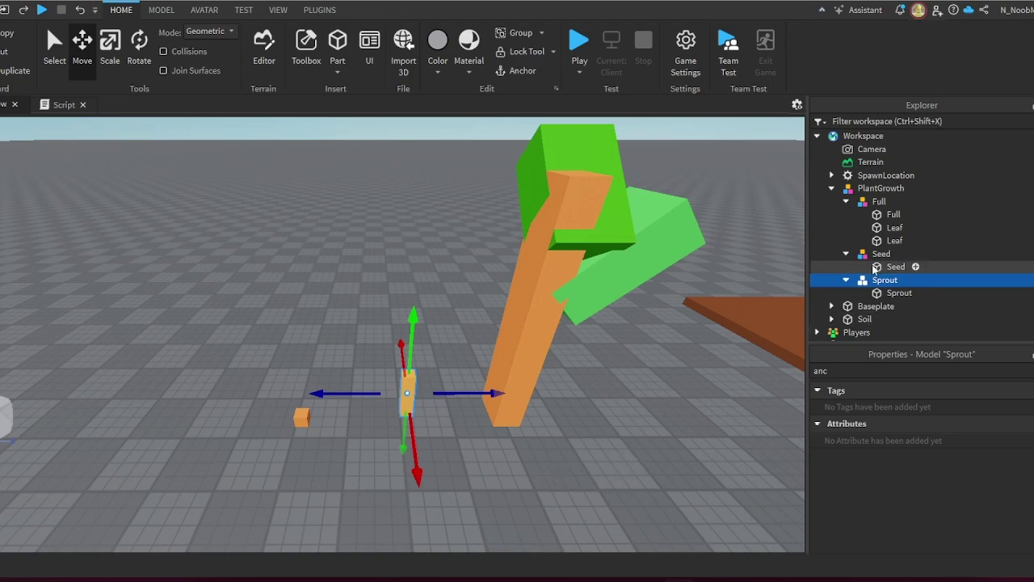
# - Anchor the Sprout and Seed parts, and check the anchoring of both Leaf parts and the Full part
pyautogui.click(899, 292)
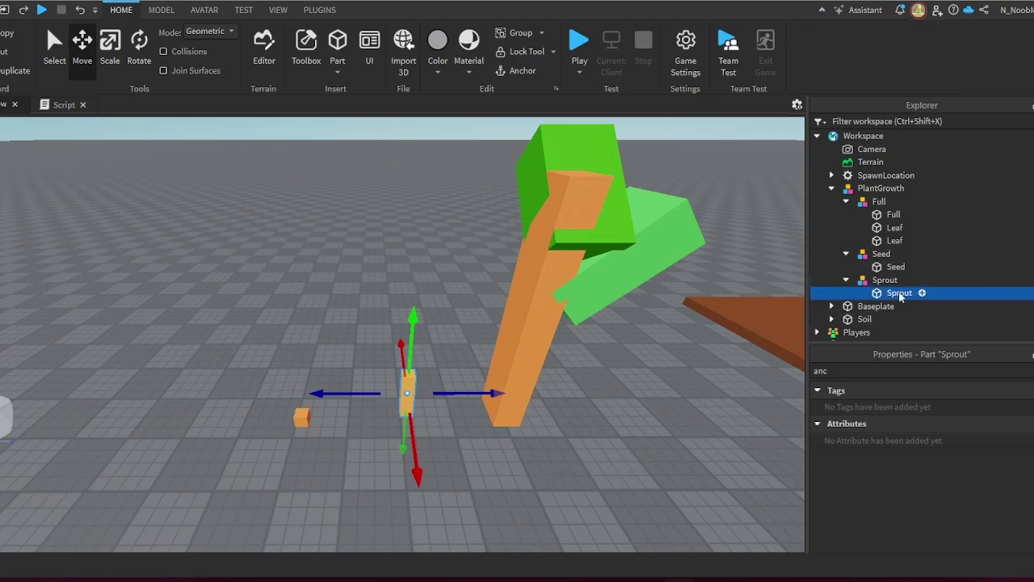
pyautogui.click(883, 375)
pyautogui.click(937, 480)
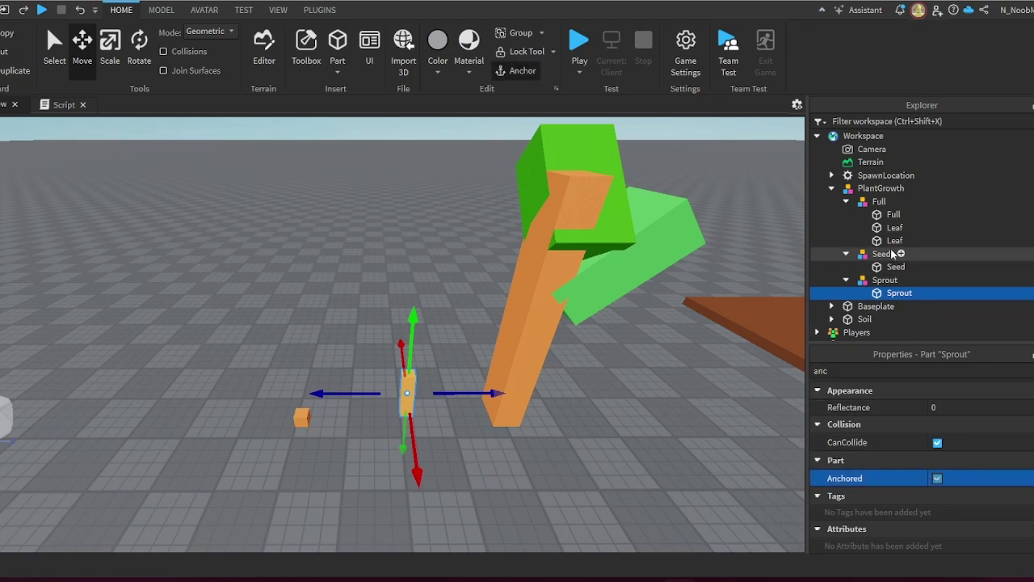
pyautogui.click(895, 266)
pyautogui.click(937, 478)
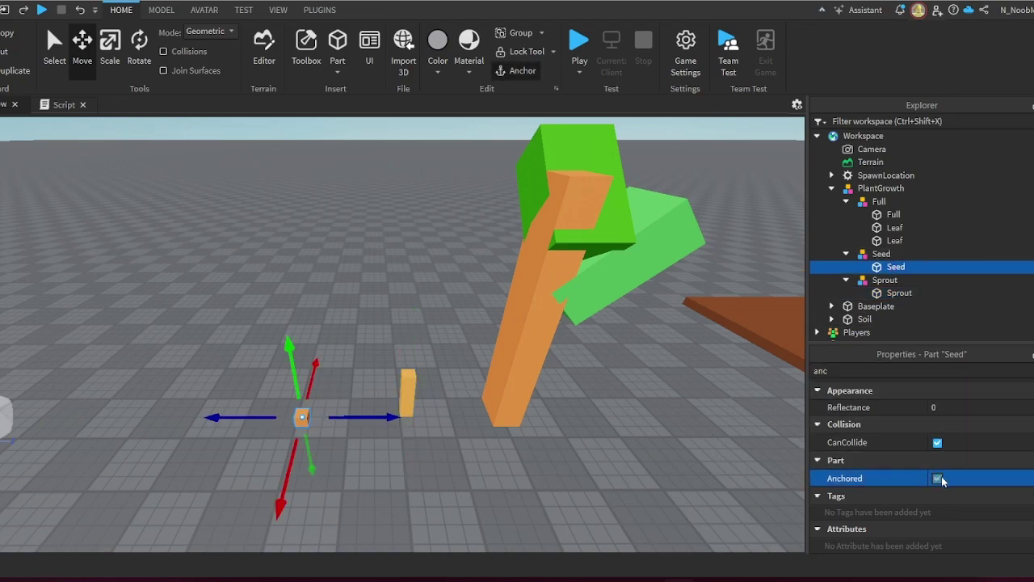
pyautogui.click(895, 240)
pyautogui.click(894, 227)
pyautogui.click(892, 214)
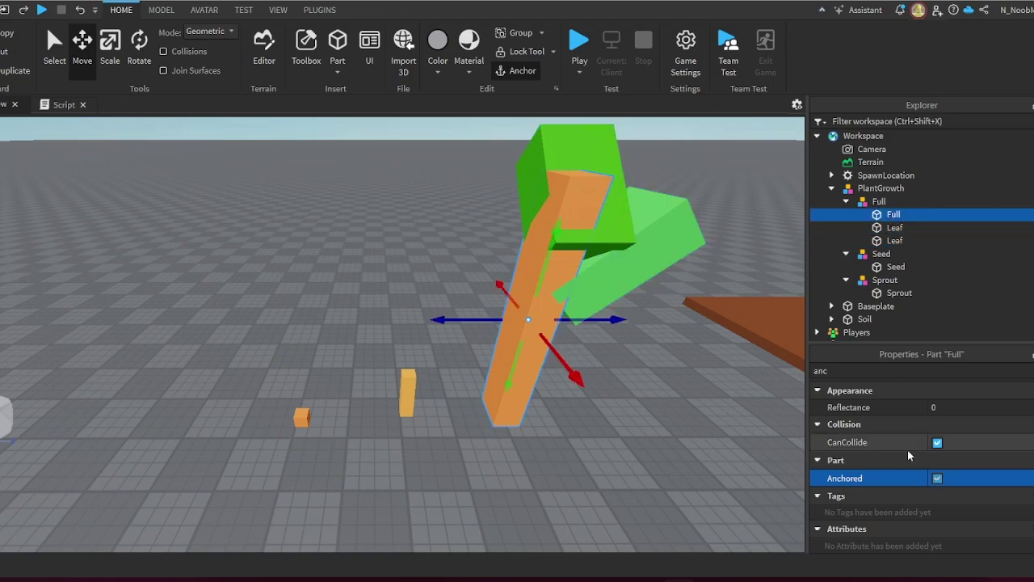
# - Clear the property filter and set the Full model's PrimaryPart to its Full part
pyautogui.click(873, 202)
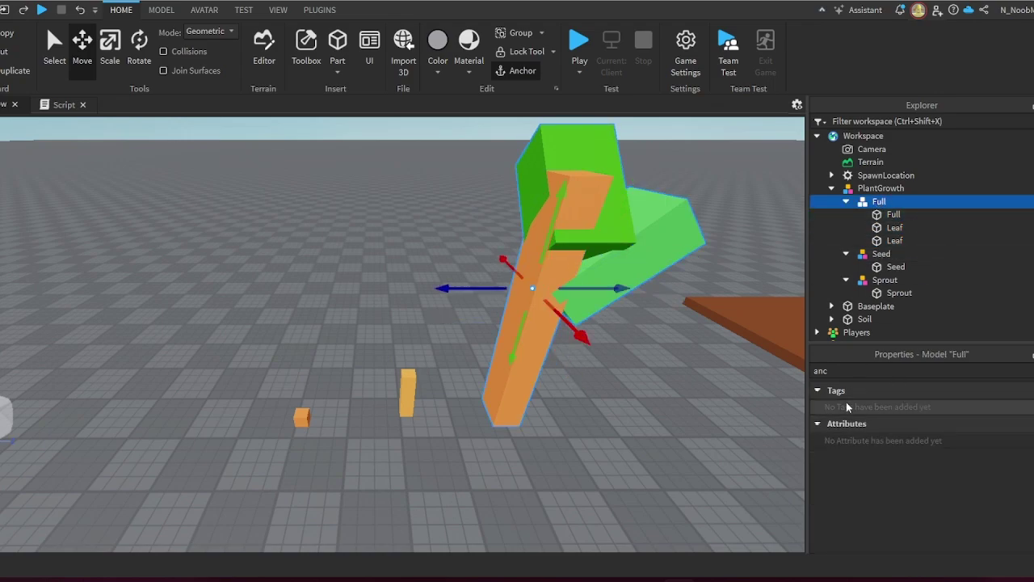
pyautogui.click(832, 370)
pyautogui.press('BackSpace')
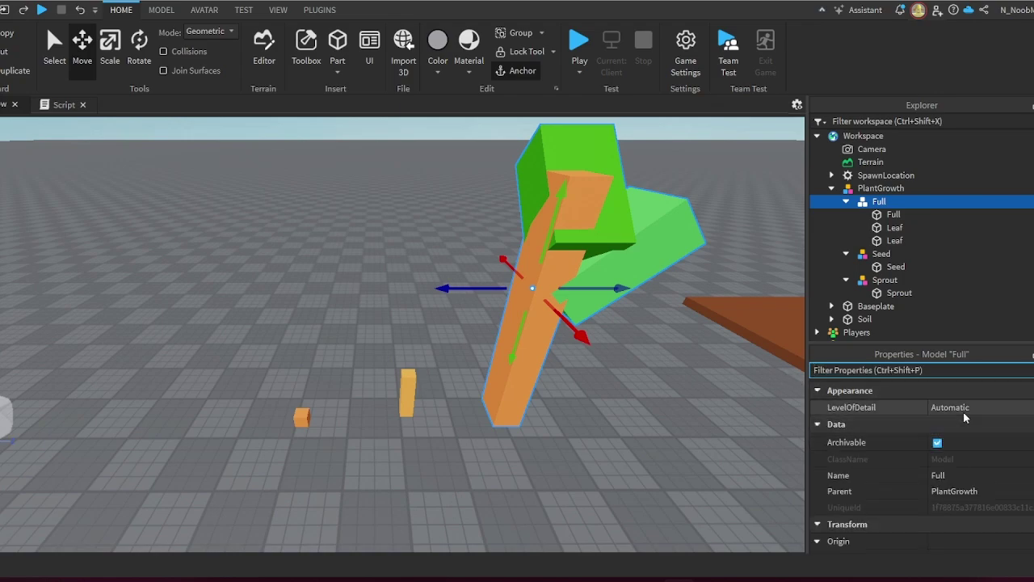
pyautogui.scroll(-5, 953, 449)
pyautogui.scroll(2, 903, 451)
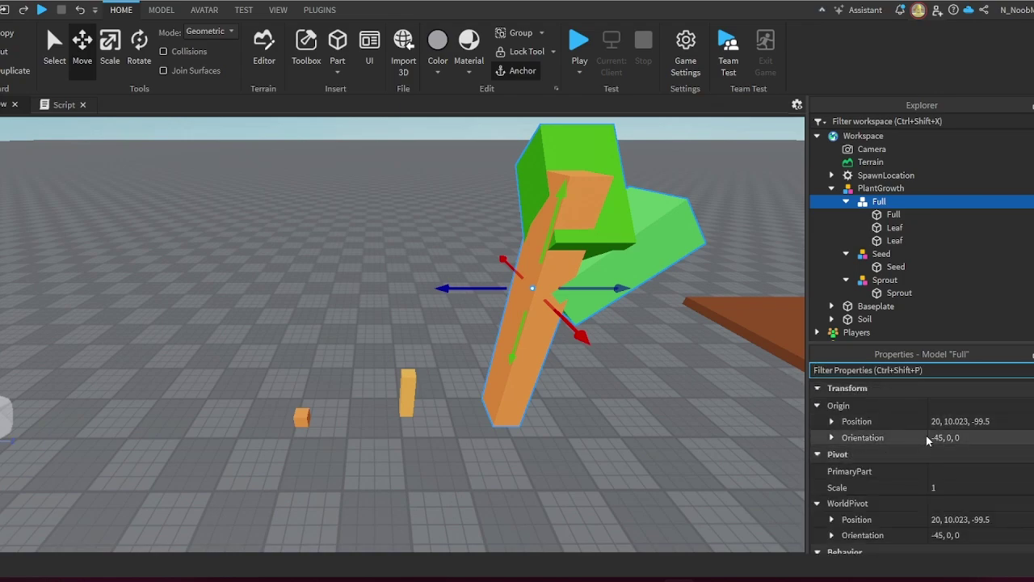
pyautogui.click(941, 472)
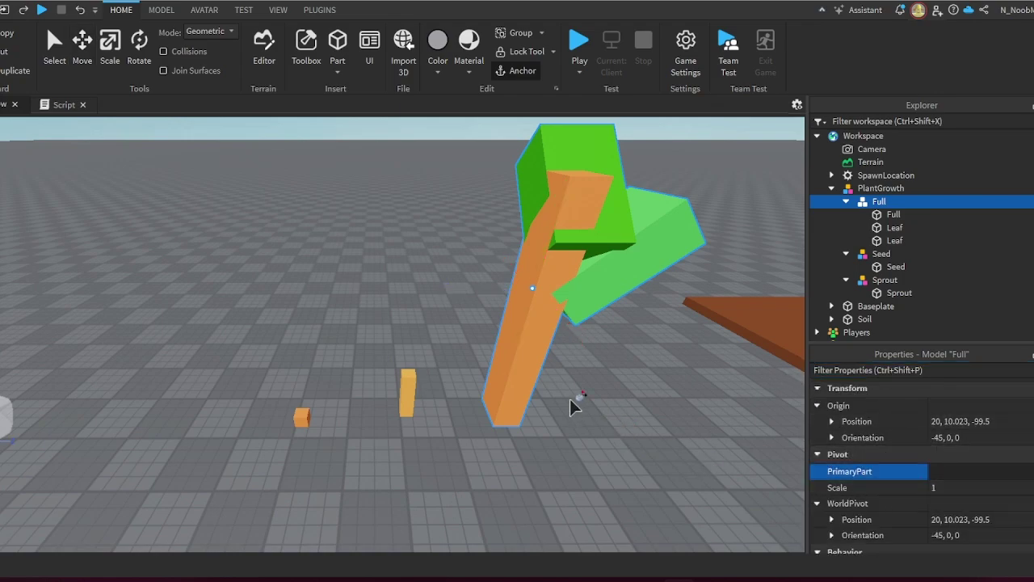
pyautogui.click(890, 213)
# - Set the Sprout model's PrimaryPart to its Sprout part and the Seed model's PrimaryPart to its Seed part
pyautogui.click(404, 378)
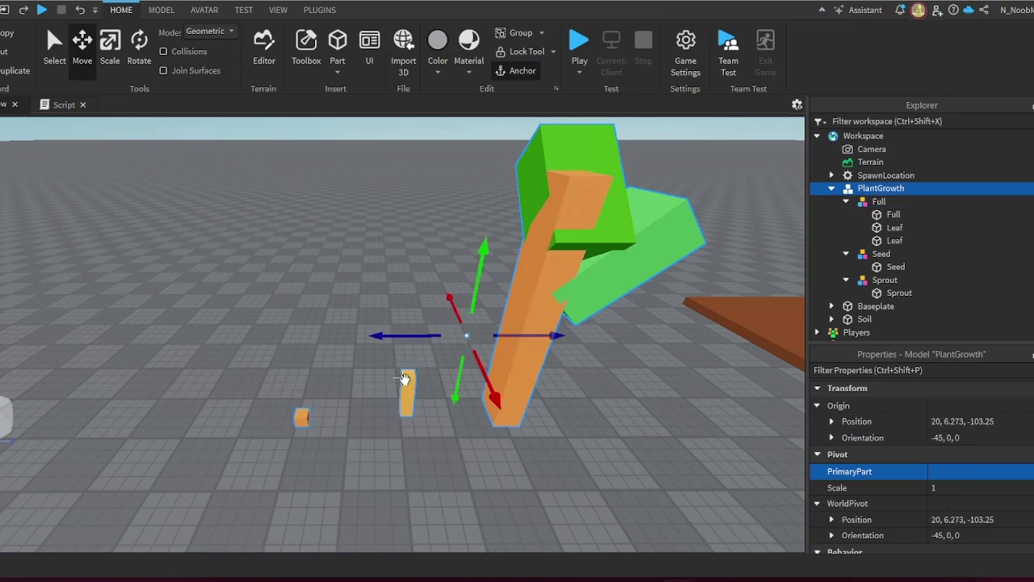
pyautogui.click(881, 254)
pyautogui.click(881, 281)
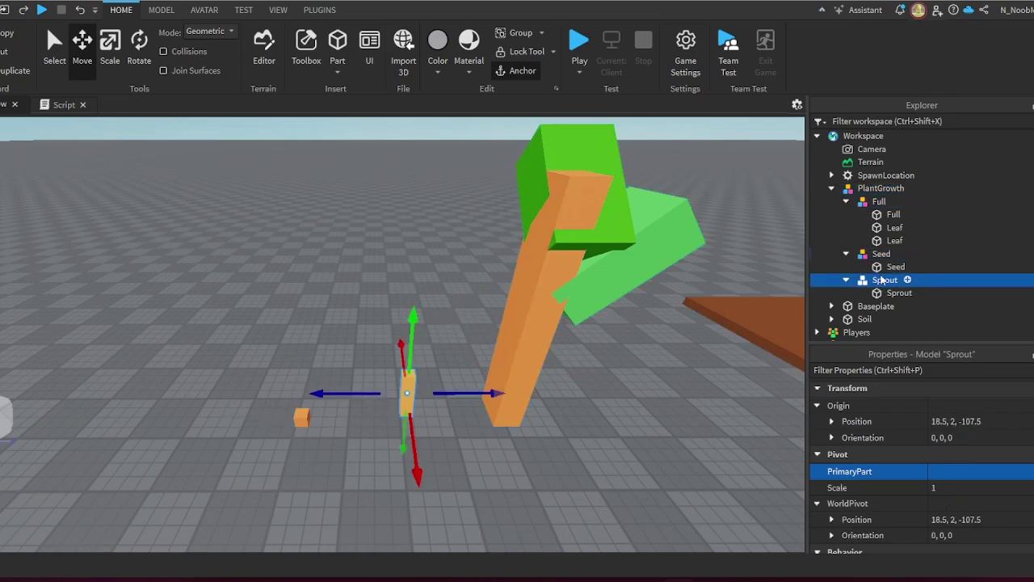
pyautogui.click(951, 468)
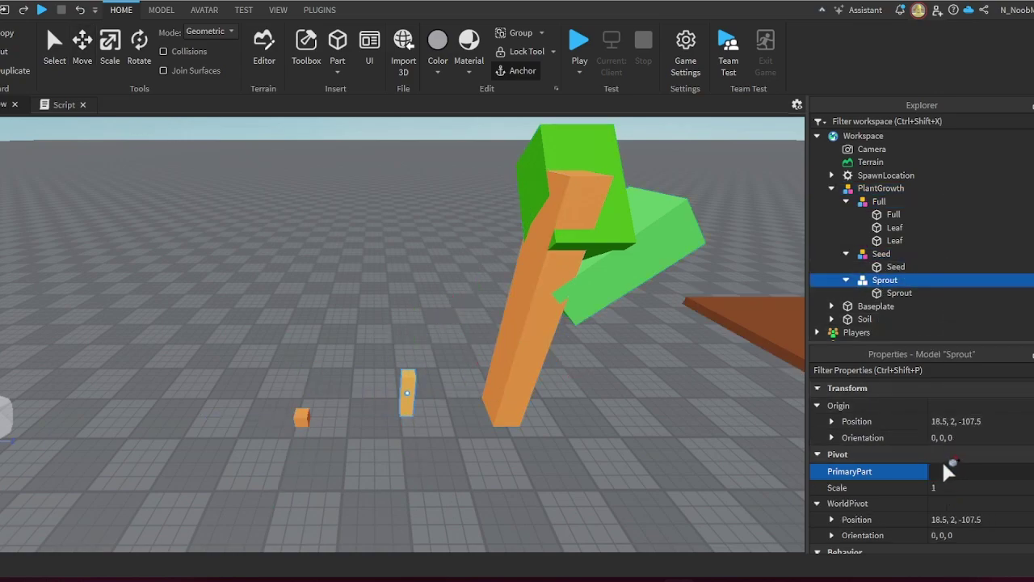
pyautogui.click(898, 294)
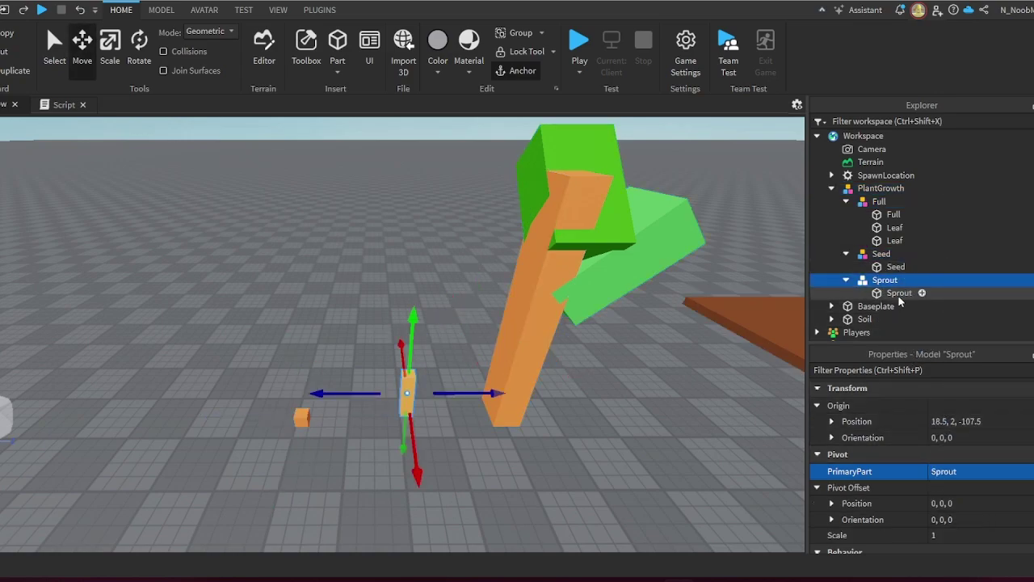
pyautogui.click(880, 253)
pyautogui.click(953, 472)
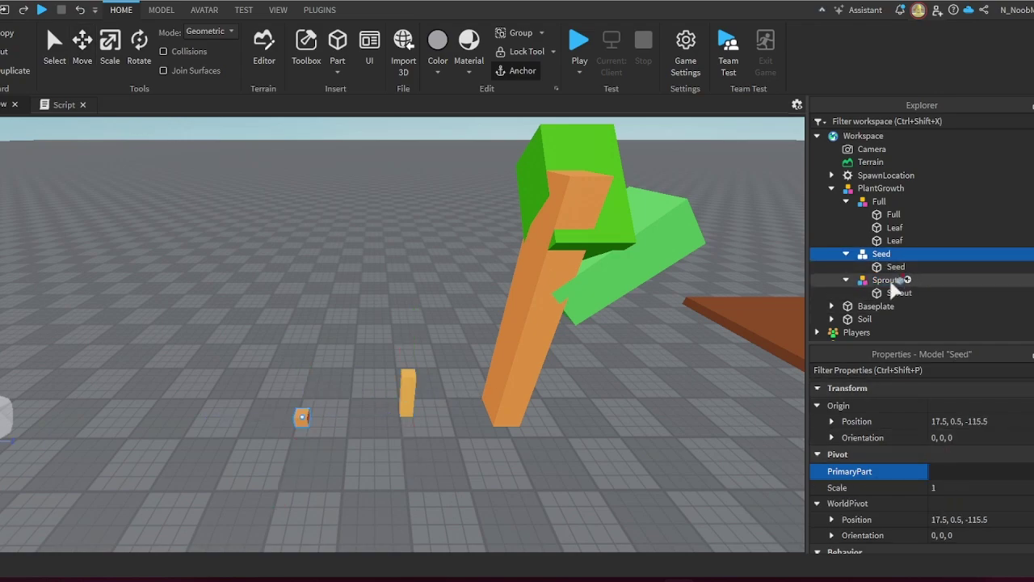
pyautogui.click(892, 268)
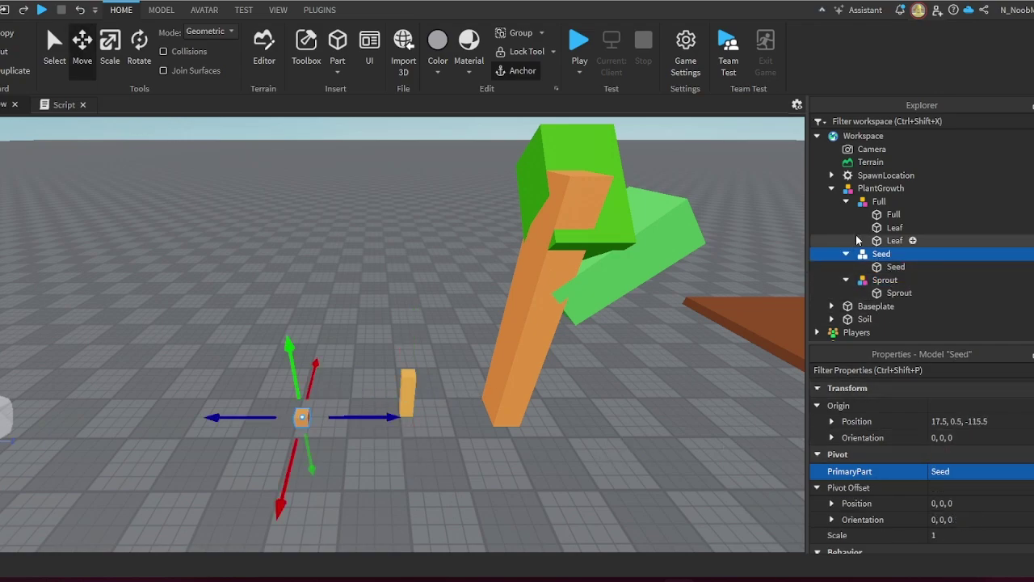
# - Collapse the PlantGrowth model and move it from Workspace into ReplicatedStorage
pyautogui.click(846, 202)
pyautogui.click(831, 188)
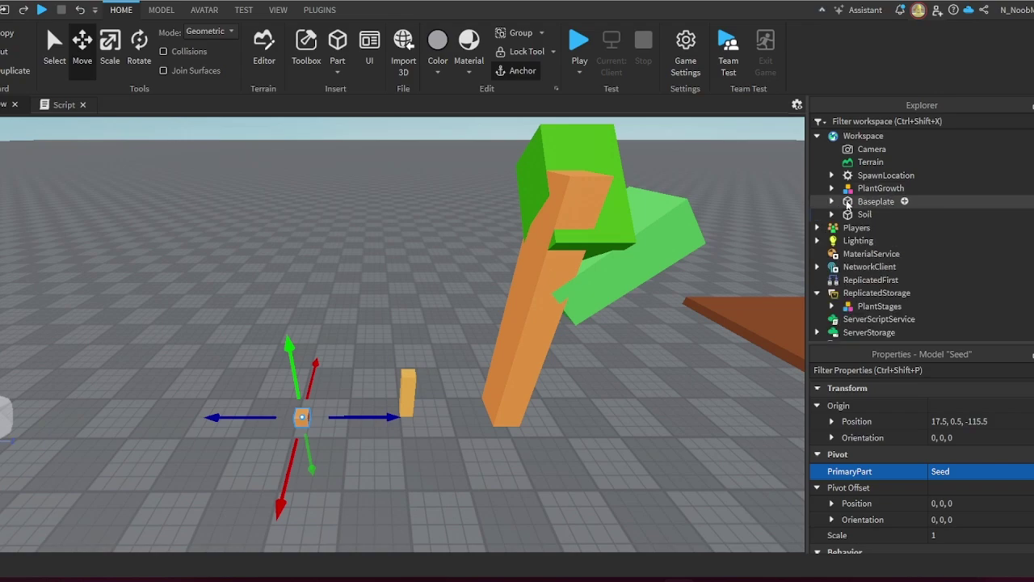
pyautogui.moveTo(876, 191); pyautogui.dragTo(884, 291)
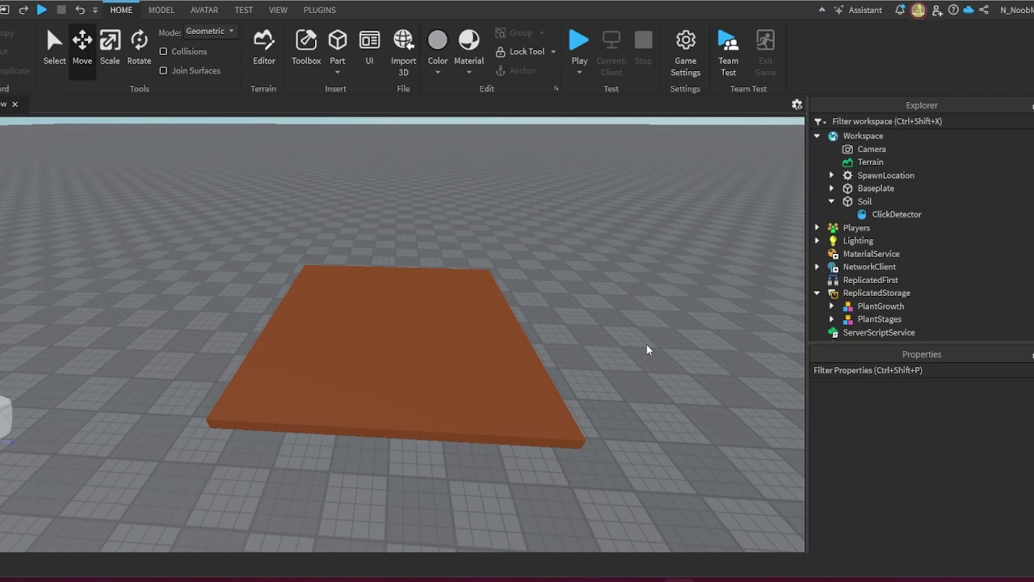
# - Add a Script to the Soil part and replace its default code with ClickDetector code growing Seed, Sprout and Full stages using wait(5)
pyautogui.click(865, 201)
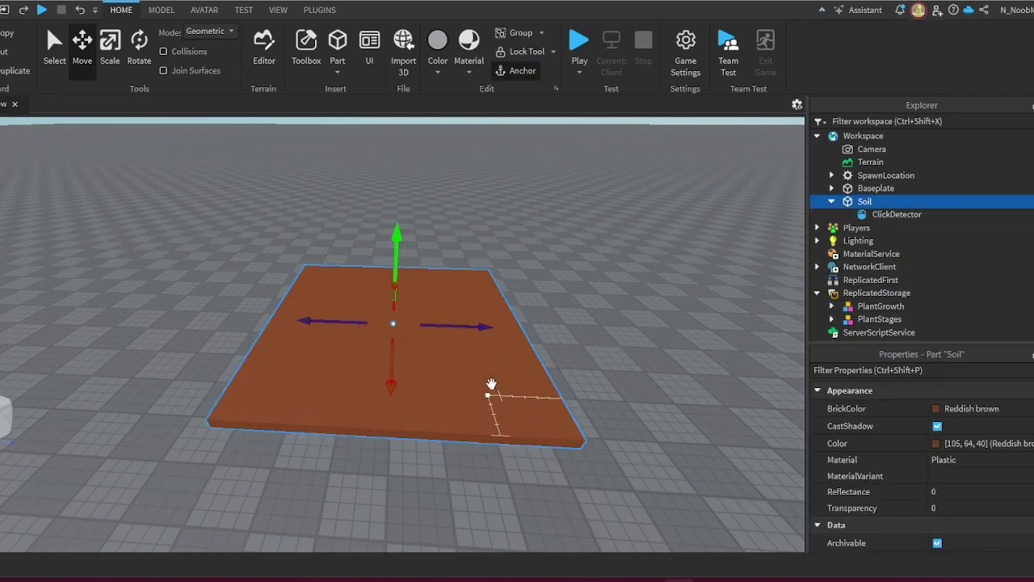
pyautogui.click(883, 201)
pyautogui.click(881, 249)
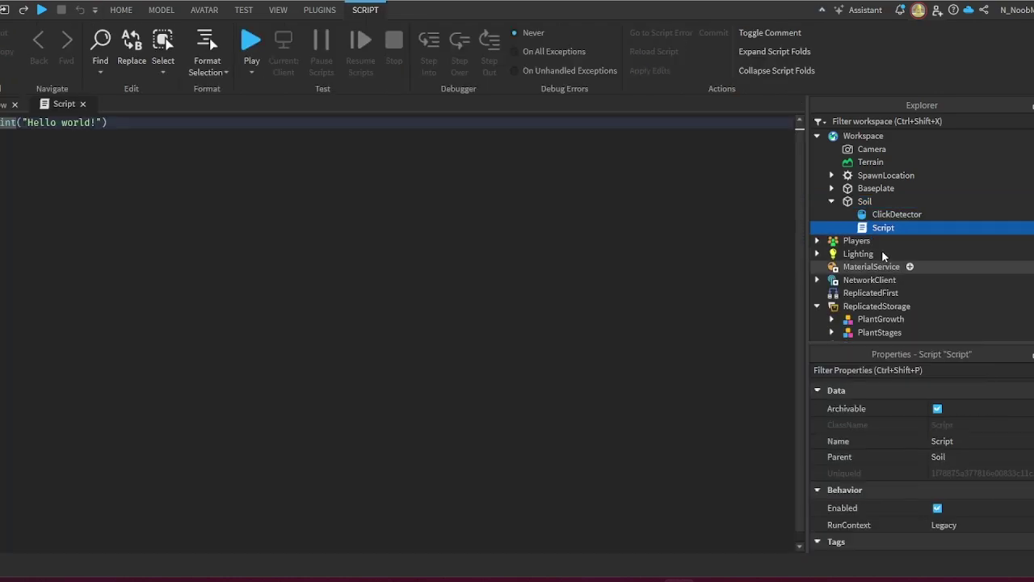
pyautogui.hotkey('ctrl', 'a')
pyautogui.press('BackSpace')
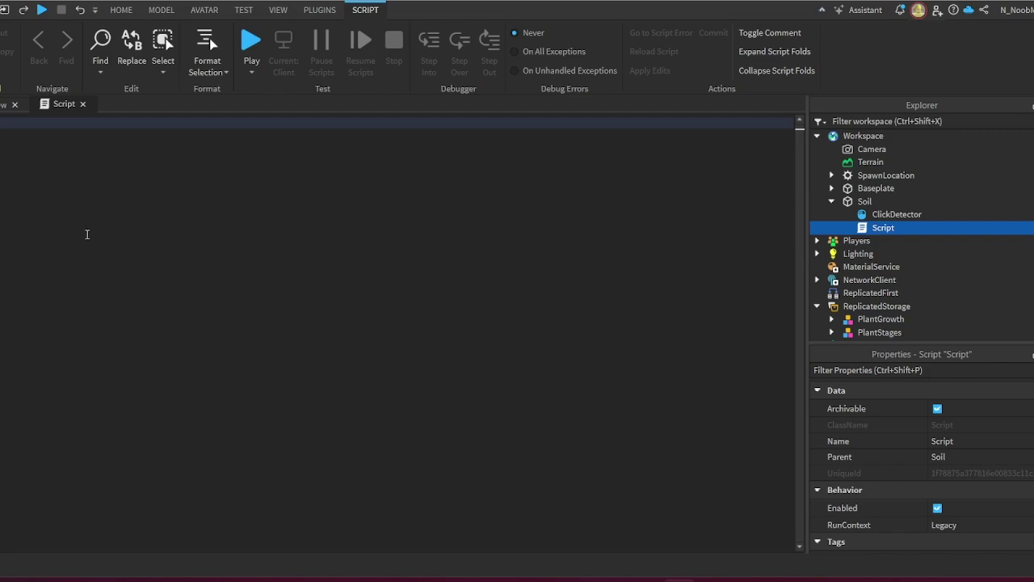
pyautogui.write('local clickDetector = script.Parent:WaitForChild("ClickDetector") local replicatedStorage = game:GetService("ReplicatedStorage") local plantStages = replicatedStorage:WaitForChild("PlantStages")  local isPlanted = false -- so we don\'t plant more than once than once  clickDetector.MouseClick:Connect(function(player) \tif isPlanted then return end \tisPlanted = true  \tlocal plot = script.Parent \tlocal currentStage = "Seed" \tlocal plant = plantStages:FindFirstChild(currentStage):Clone() \tplant:SetPrimaryPartCFrame(plot.CFrame + Vector3.new(0, 2, 0)) -- place above the soil \tplant.Parent = workspace  \twait(5) -- wait 5 seconds for next stage  \tplant:Destroy() \tcurrentStage = "Sprout" \tplant = plantStages:FindFirstChild(currentStage):Clone() \tplant:SetPrimaryPartCFrame(plot.CFrame + Vector3.new(0, 2, 0)) \tplant.Parent = workspace  \twait(5) -- next stage  \tplant:Destroy() \tcurrentStage = "Full" \tplant = plantStages:FindFirstChild(currentStage):Clone() \tplant:SetPrimaryPartCFrame(plot.CFrame + Vector3.new(0, 2, 0)) \tplant.Parent = workspace end)')
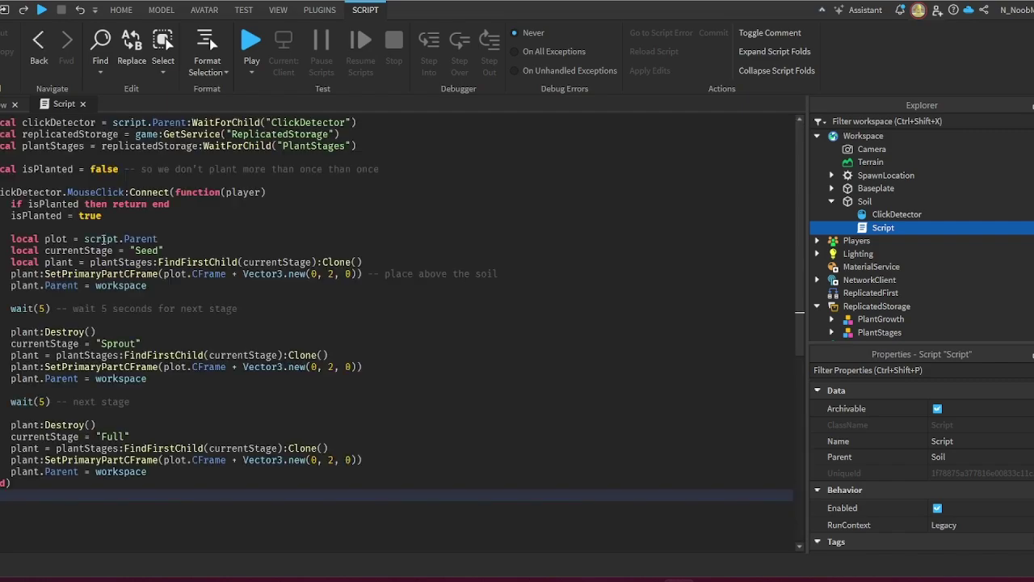
# - Change the WaitForChild argument in the plantStages line from "PlantStages" to "PlantGrowth"
pyautogui.click(281, 168)
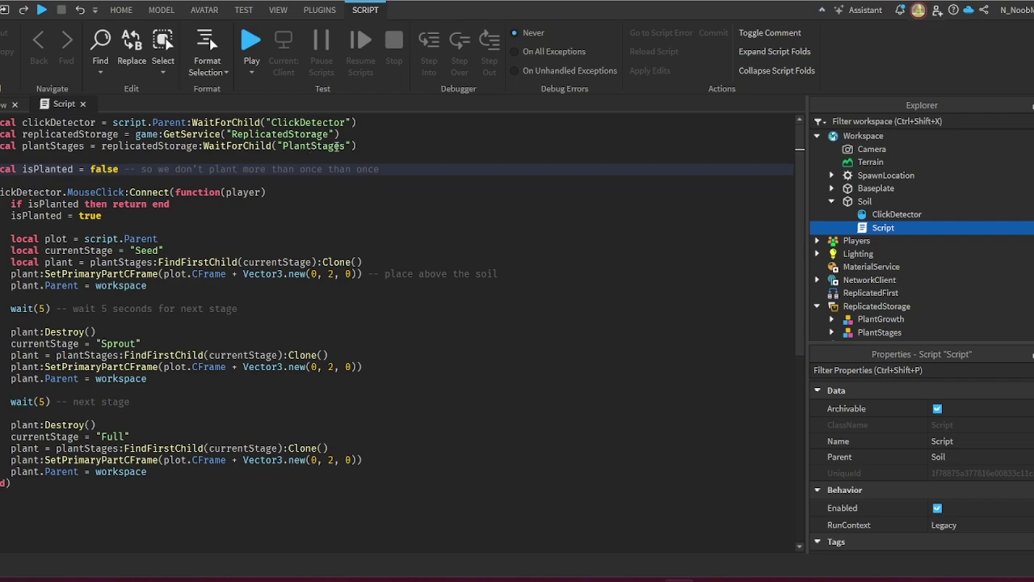
pyautogui.moveTo(347, 146); pyautogui.dragTo(311, 146)
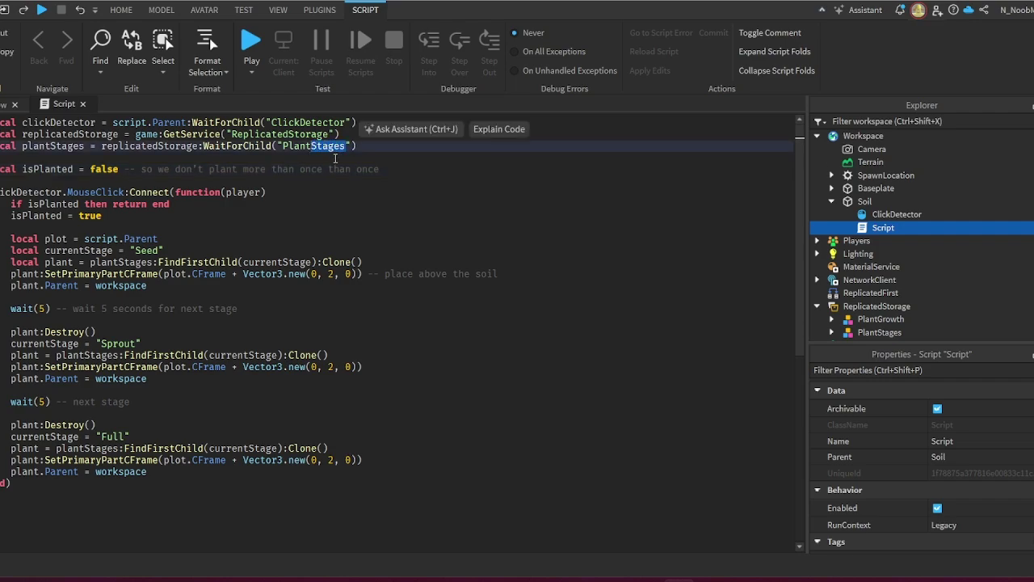
pyautogui.press('BackSpace')
pyautogui.write('Grow')
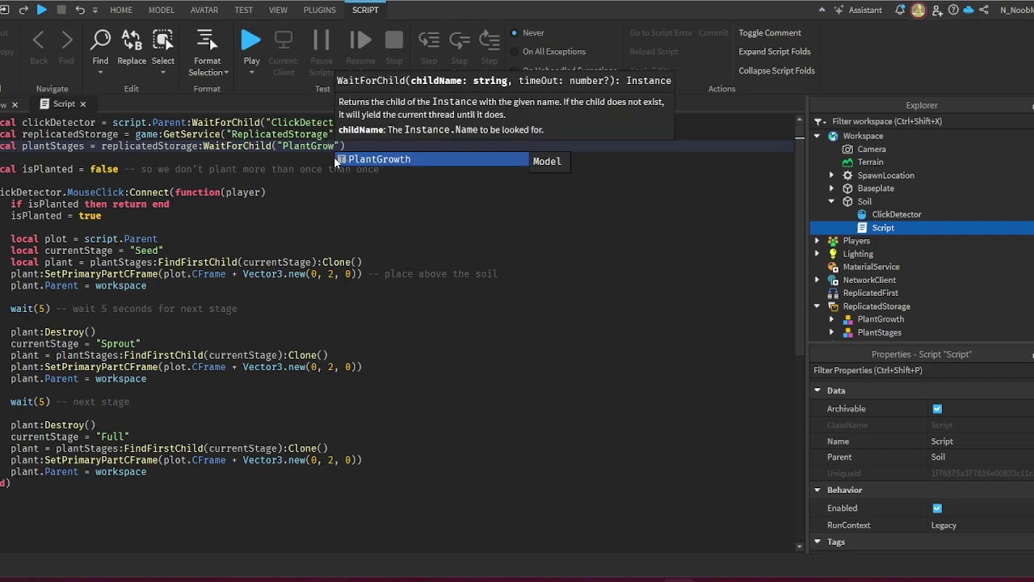
pyautogui.press('Tab')
pyautogui.click(323, 227)
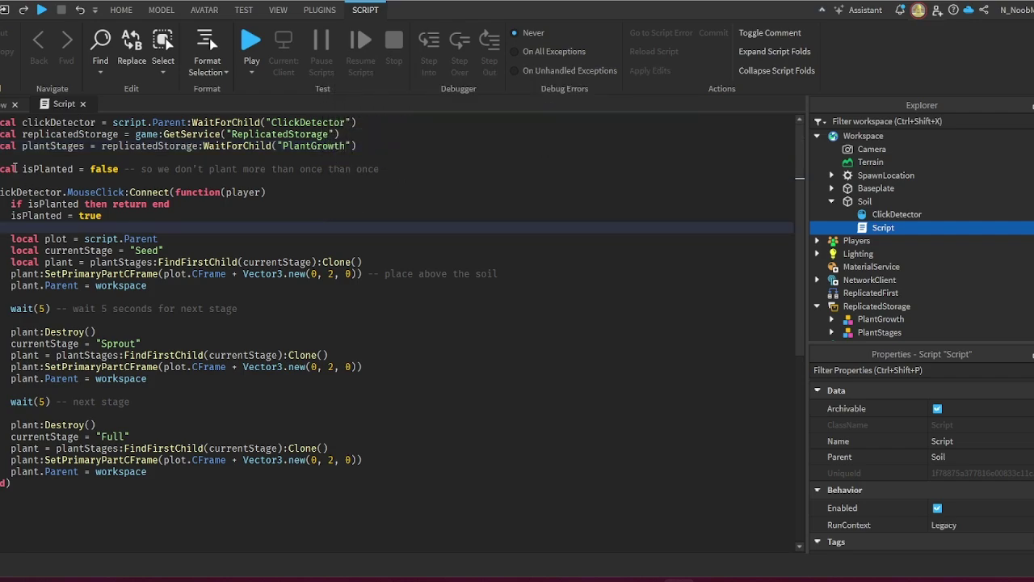
# - Examine the isPlanted variable and how the MouseClick handler uses it to prevent planting more than once
pyautogui.moveTo(1, 168); pyautogui.dragTo(126, 170)
pyautogui.click(159, 192)
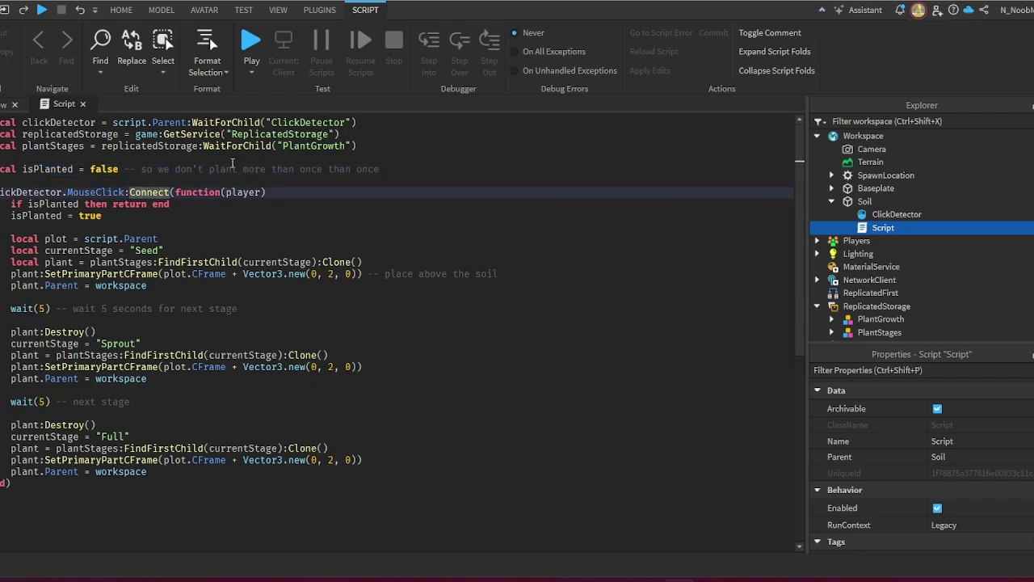
pyautogui.click(237, 169)
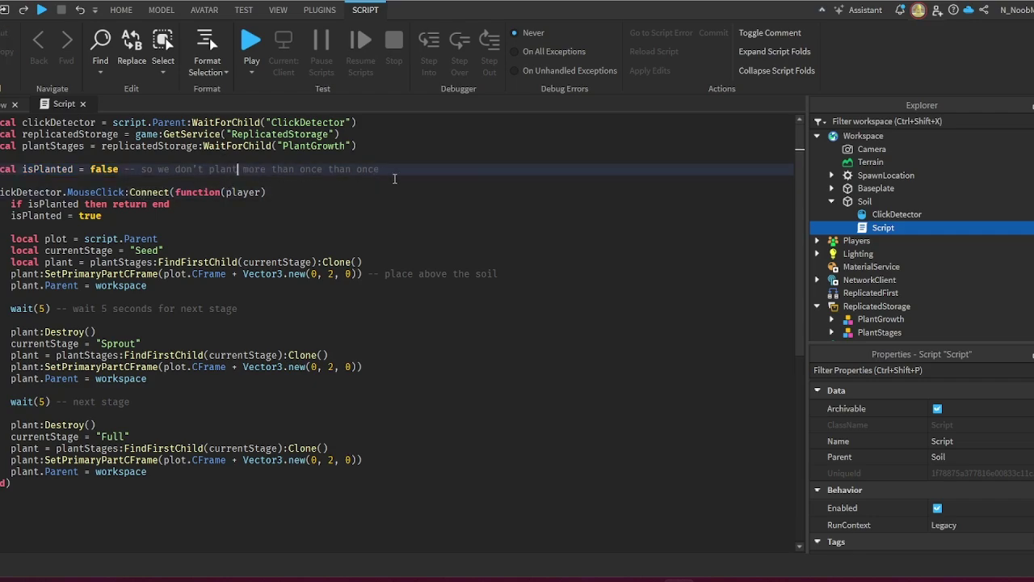
pyautogui.moveTo(379, 169); pyautogui.dragTo(90, 170)
pyautogui.click(101, 171)
pyautogui.doubleClick(103, 170)
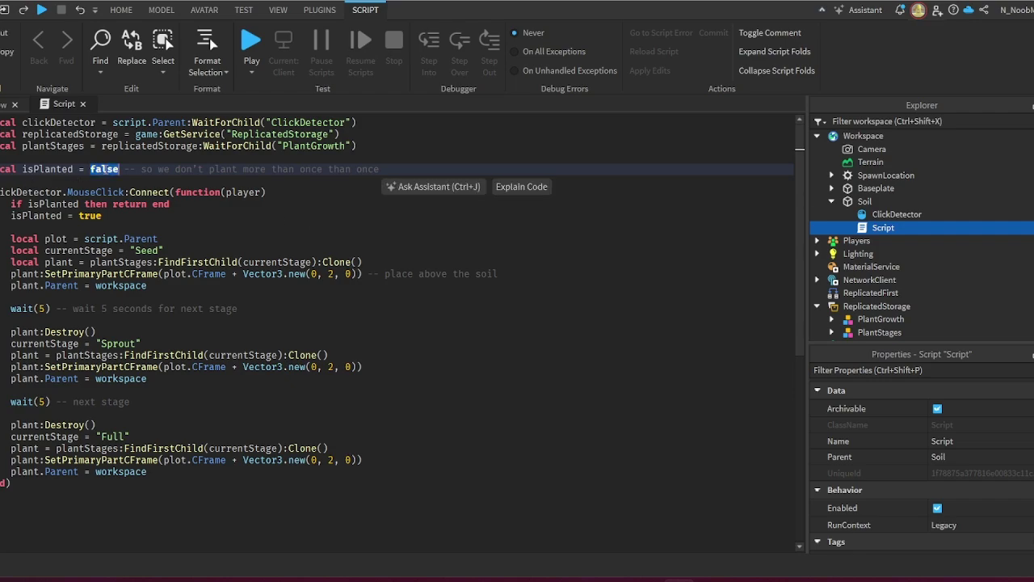
pyautogui.click(82, 215)
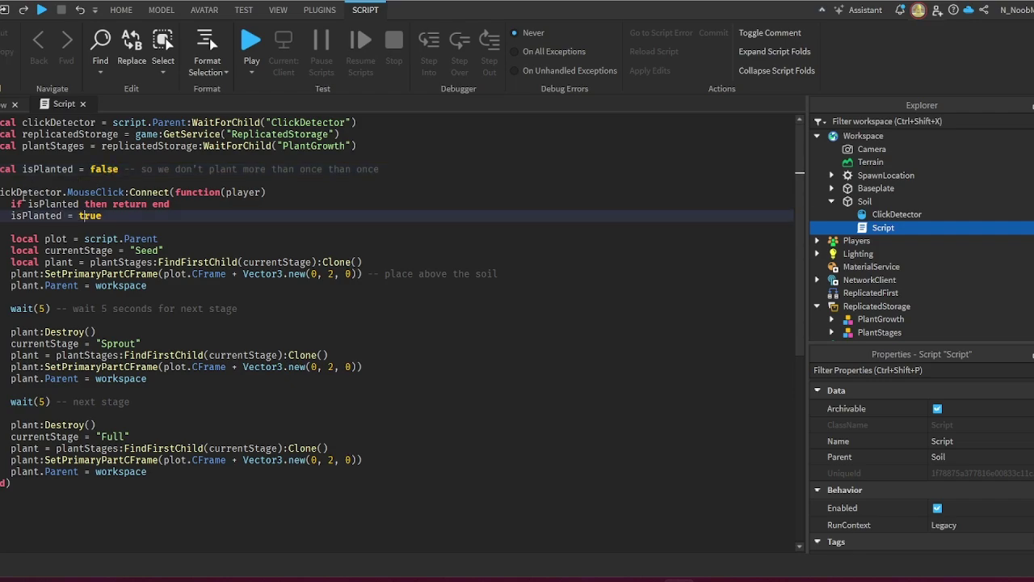
pyautogui.moveTo(2, 192); pyautogui.dragTo(162, 203)
pyautogui.click(136, 231)
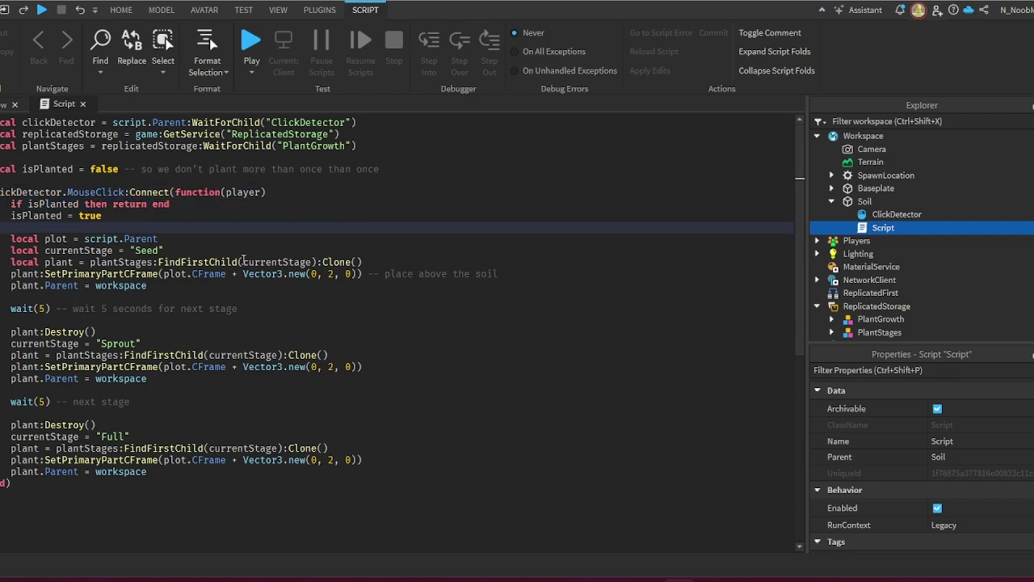
# - Compare the Seed, Sprout and Full stage names in the script with the models inside PlantGrowth in ReplicatedStorage
pyautogui.doubleClick(142, 251)
pyautogui.scroll(-2, 888, 275)
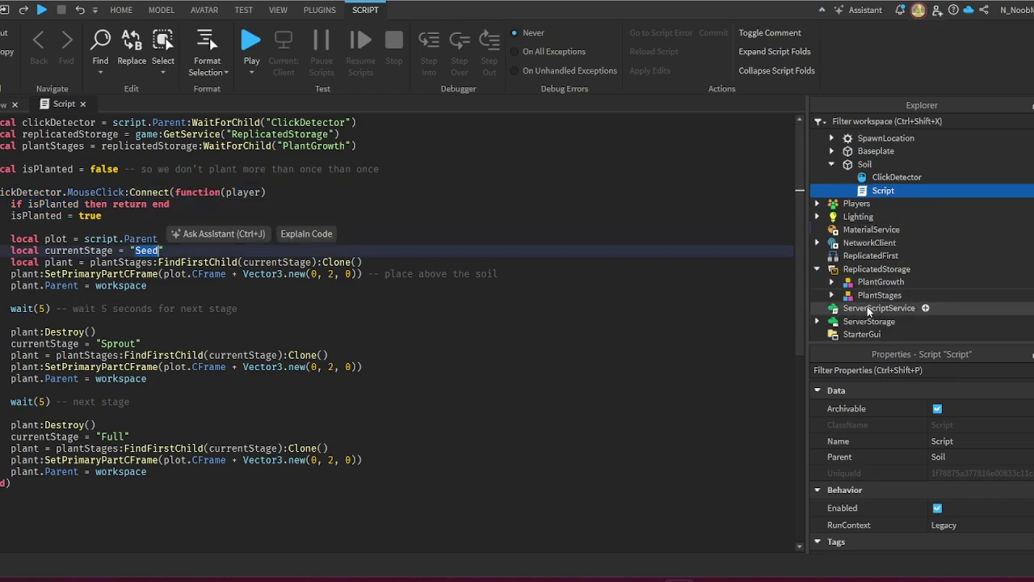
pyautogui.doubleClick(119, 343)
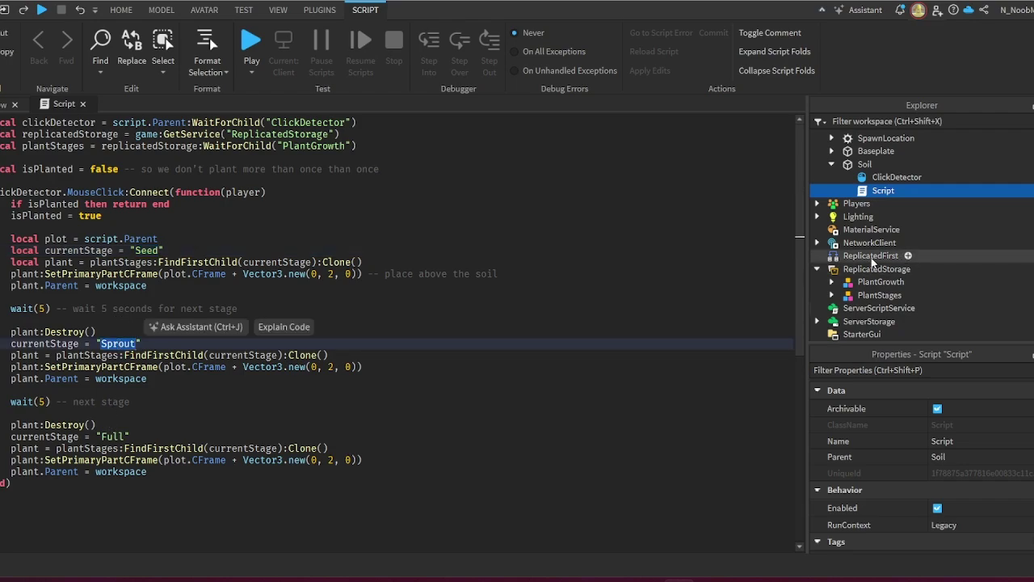
pyautogui.click(831, 282)
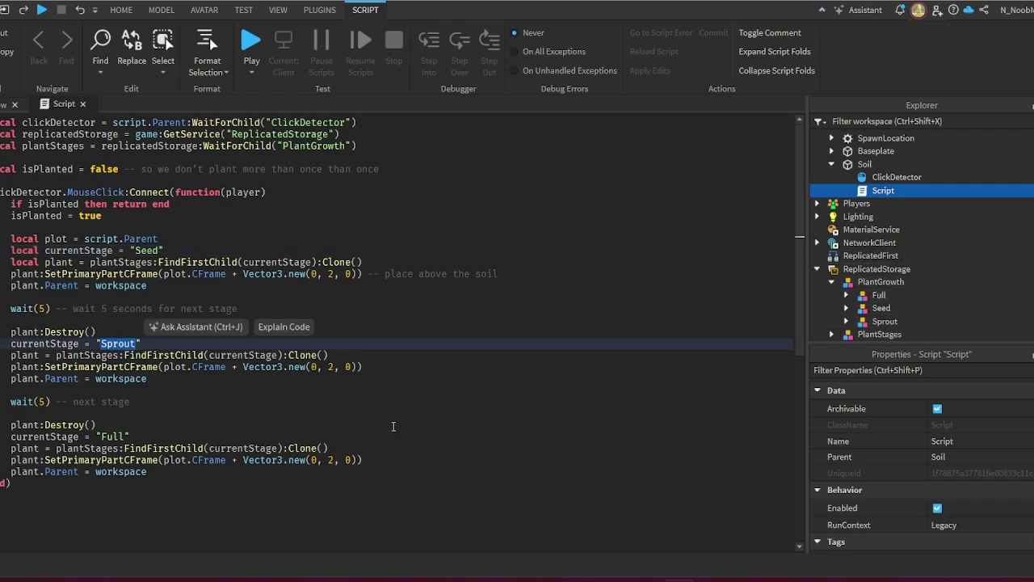
pyautogui.doubleClick(114, 437)
pyautogui.click(170, 448)
pyautogui.click(206, 475)
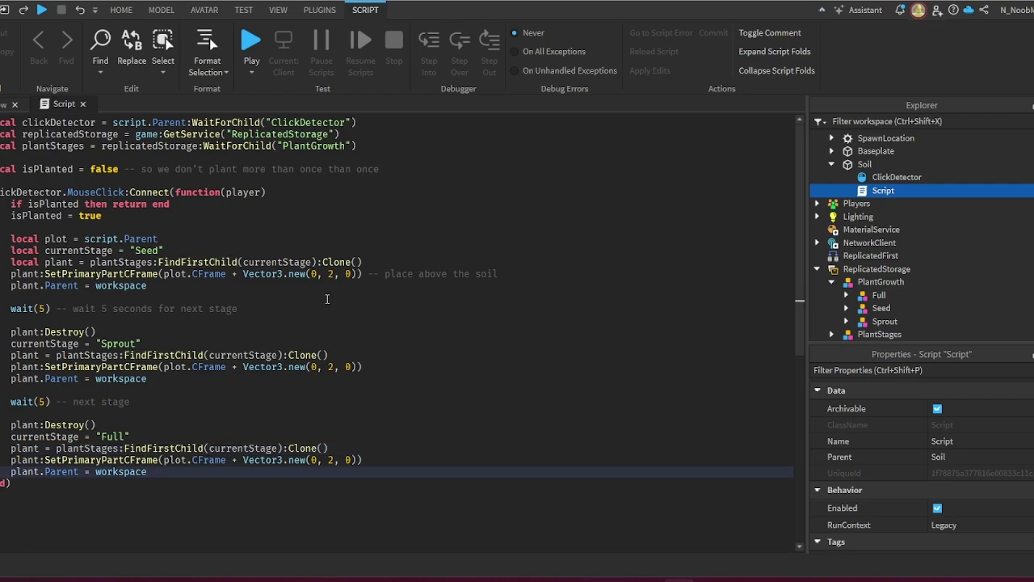
# - Examine the Vector3 height offset in the Seed placement line and the wait(5) delay before the Sprout stage
pyautogui.click(142, 262)
pyautogui.doubleClick(332, 274)
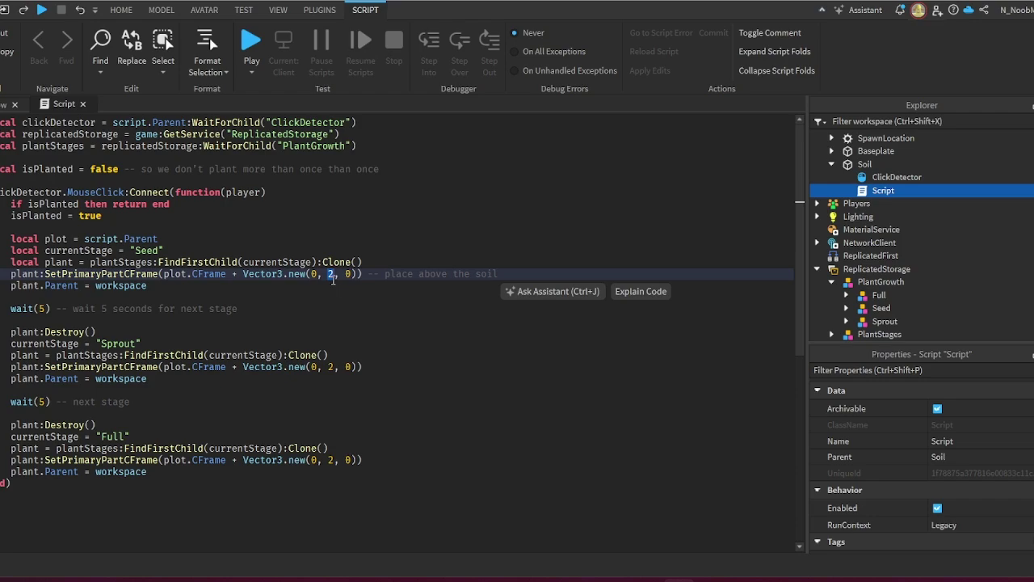
pyautogui.click(333, 274)
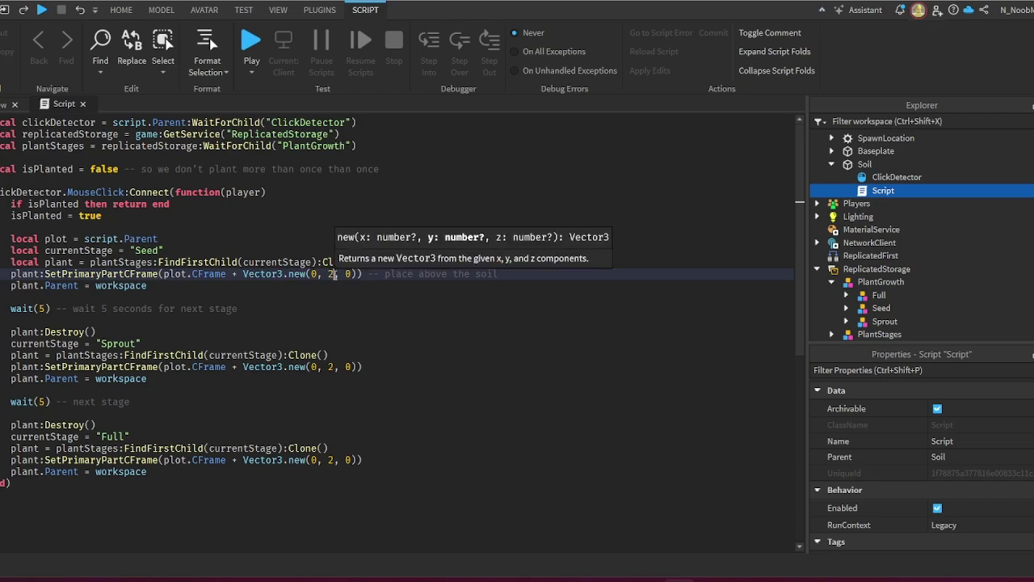
pyautogui.doubleClick(332, 274)
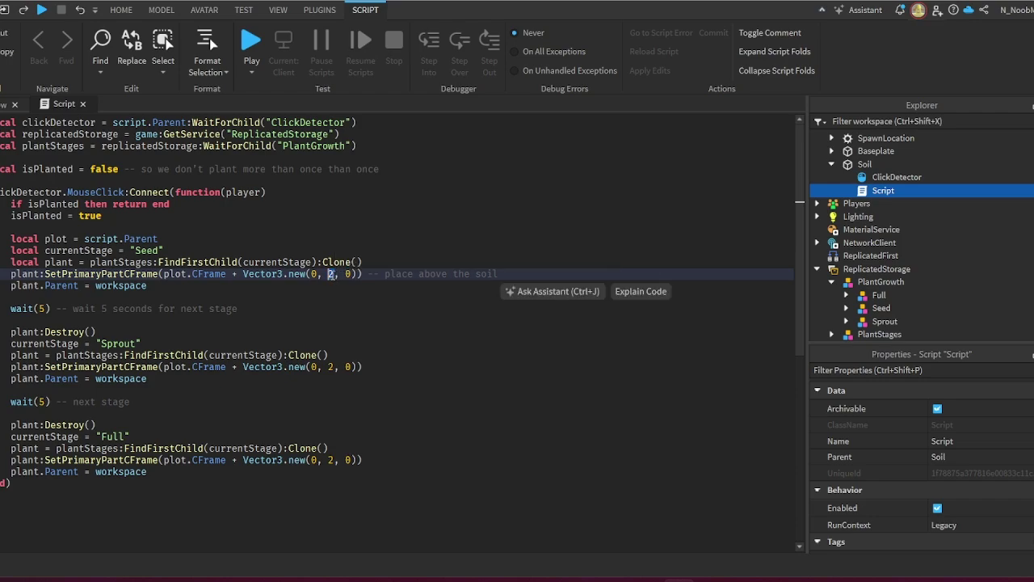
pyautogui.click(333, 275)
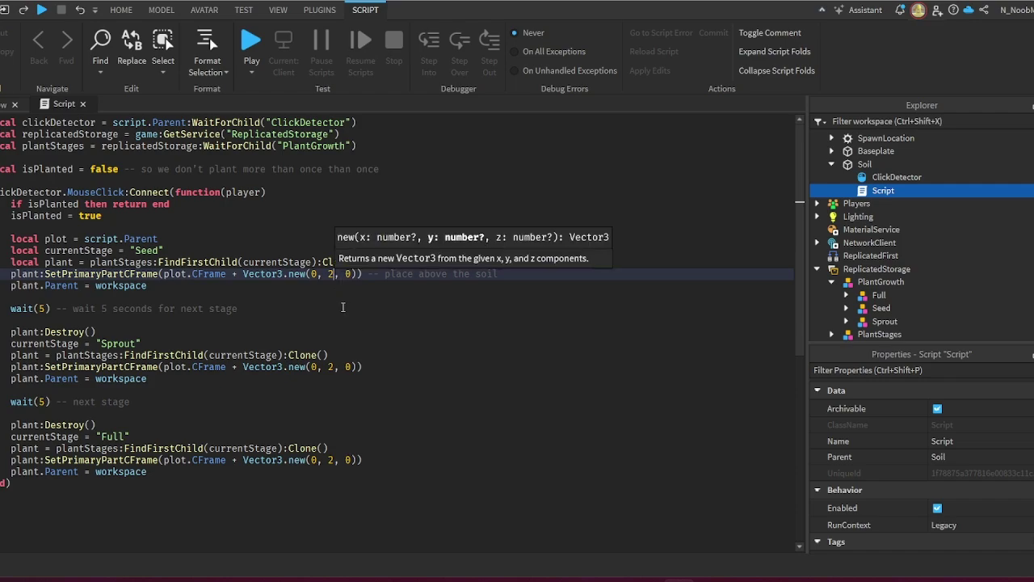
pyautogui.click(331, 301)
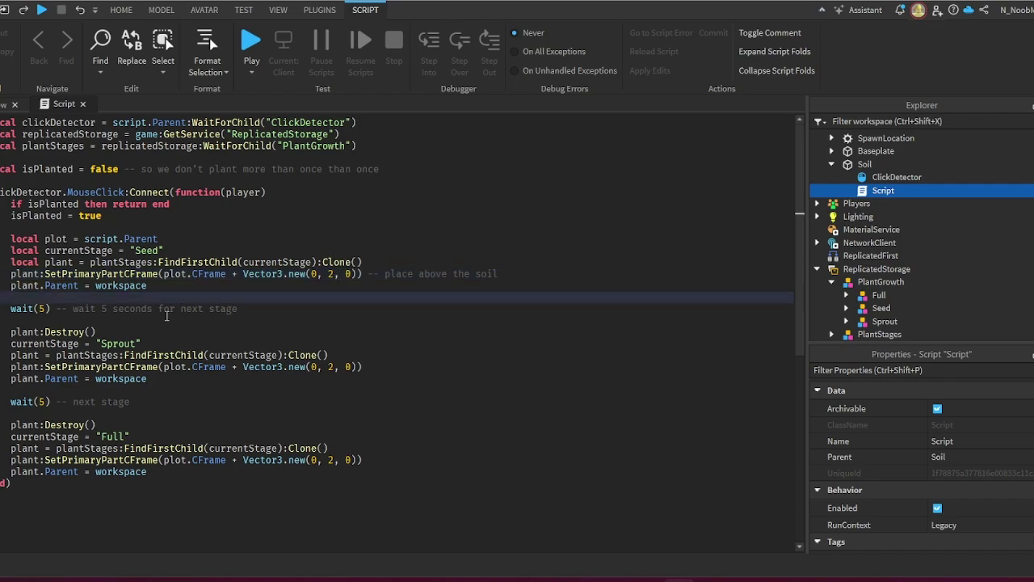
pyautogui.moveTo(10, 308); pyautogui.dragTo(240, 310)
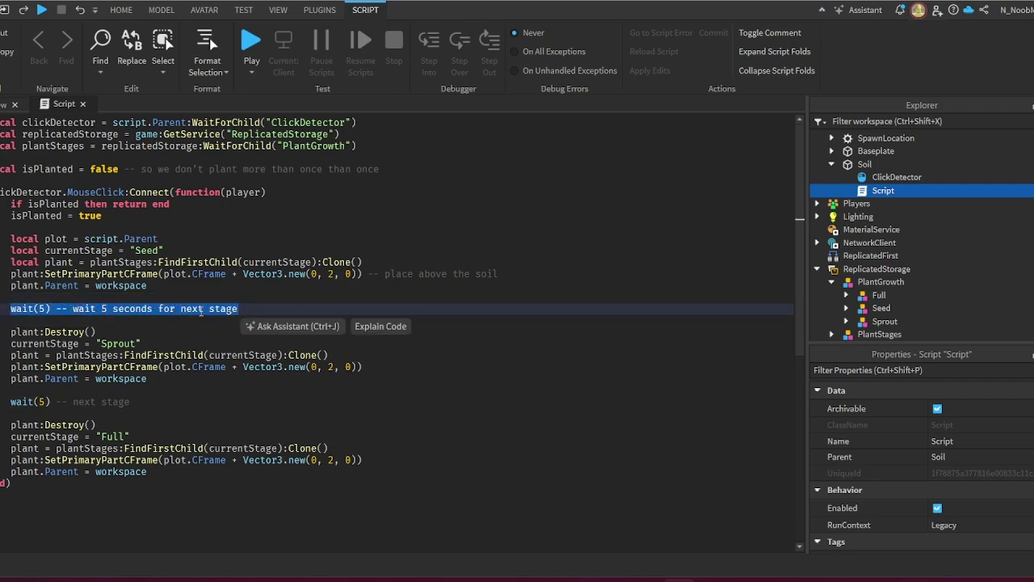
pyautogui.click(48, 308)
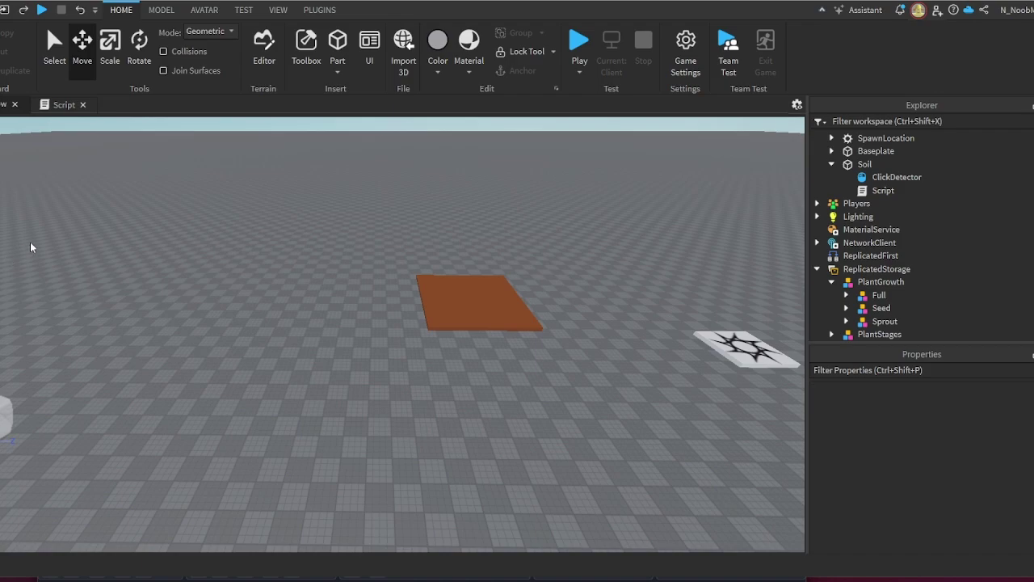
# - Return to the soil script and examine the Vector3 height offsets used to place the Sprout and Full stages
pyautogui.click(64, 104)
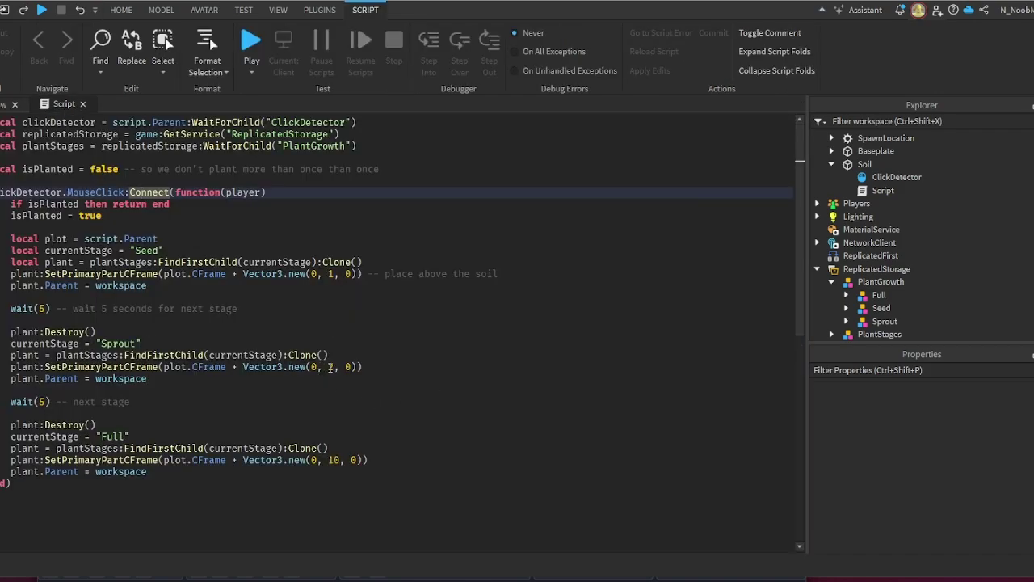
pyautogui.doubleClick(331, 366)
pyautogui.click(129, 436)
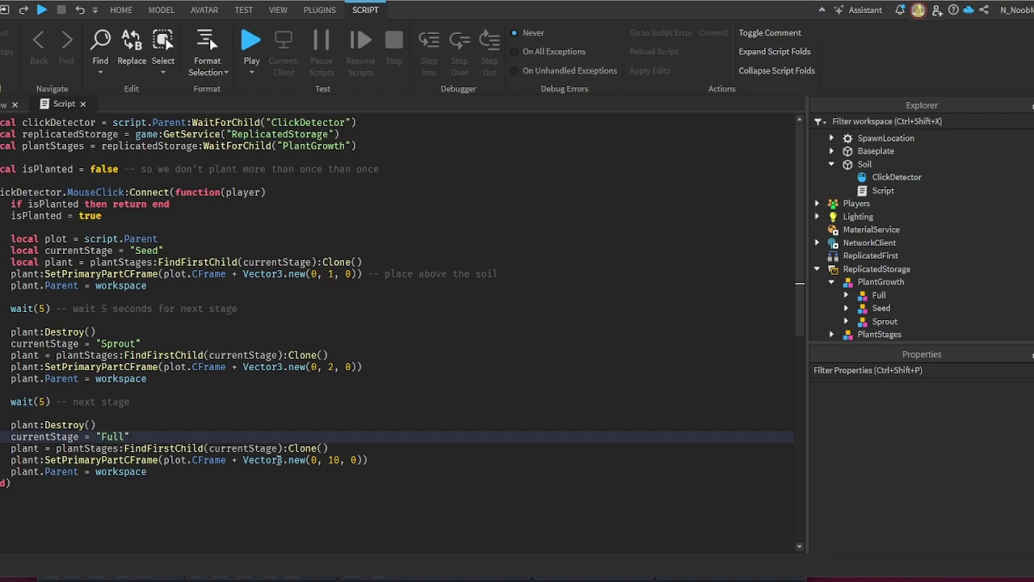
pyautogui.doubleClick(333, 460)
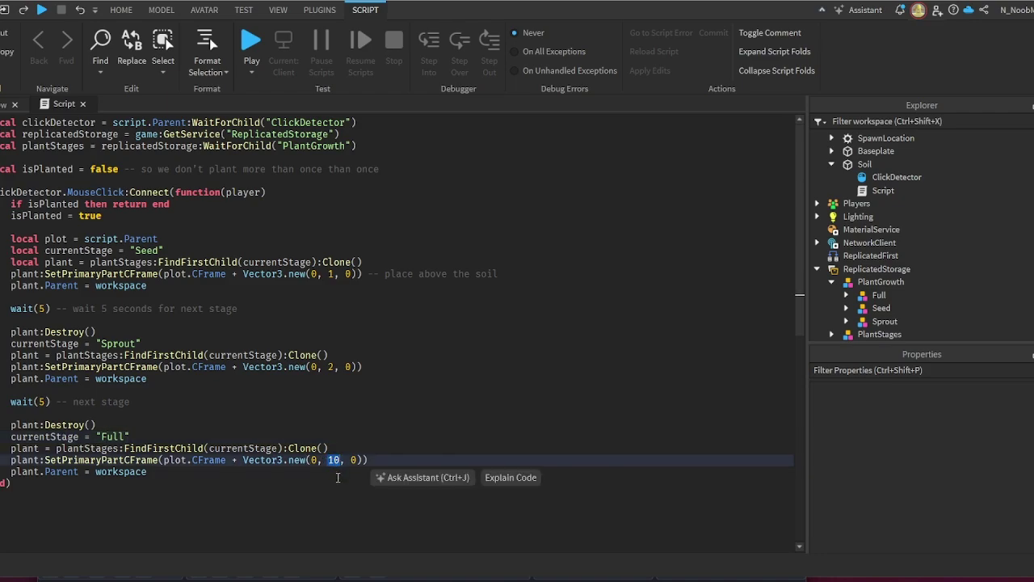
pyautogui.click(338, 475)
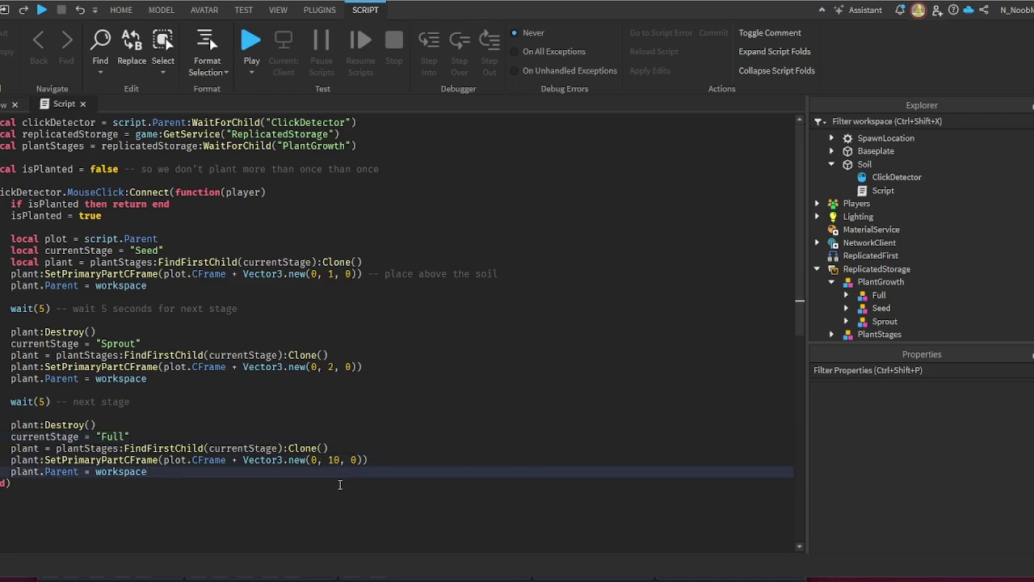
pyautogui.doubleClick(331, 459)
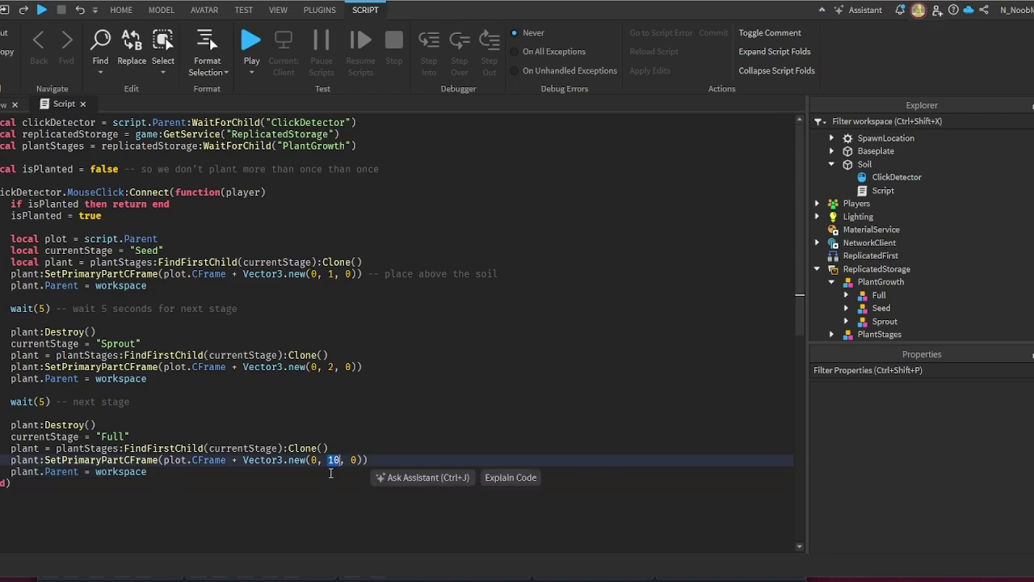
pyautogui.click(338, 474)
pyautogui.doubleClick(333, 459)
pyautogui.click(334, 471)
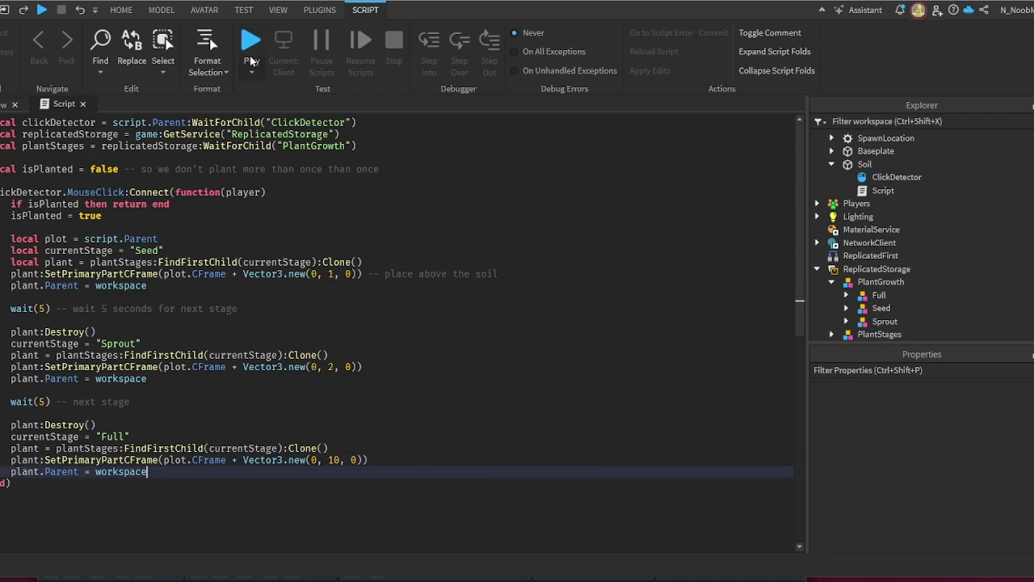
# - Start a playtest, walk the character onto the soil plot and plant on it to run the growth stages
pyautogui.click(250, 40)
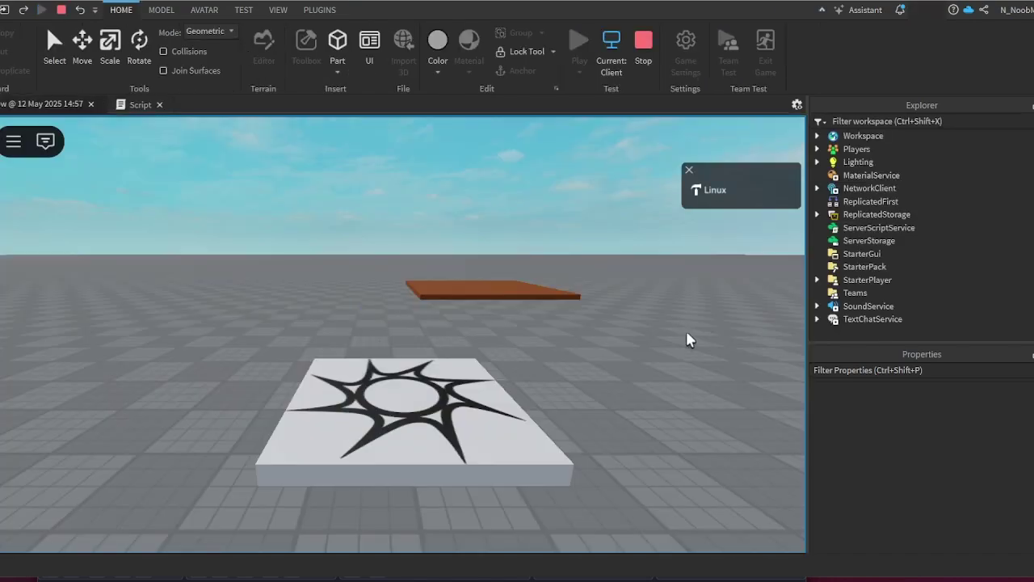
pyautogui.press('w')
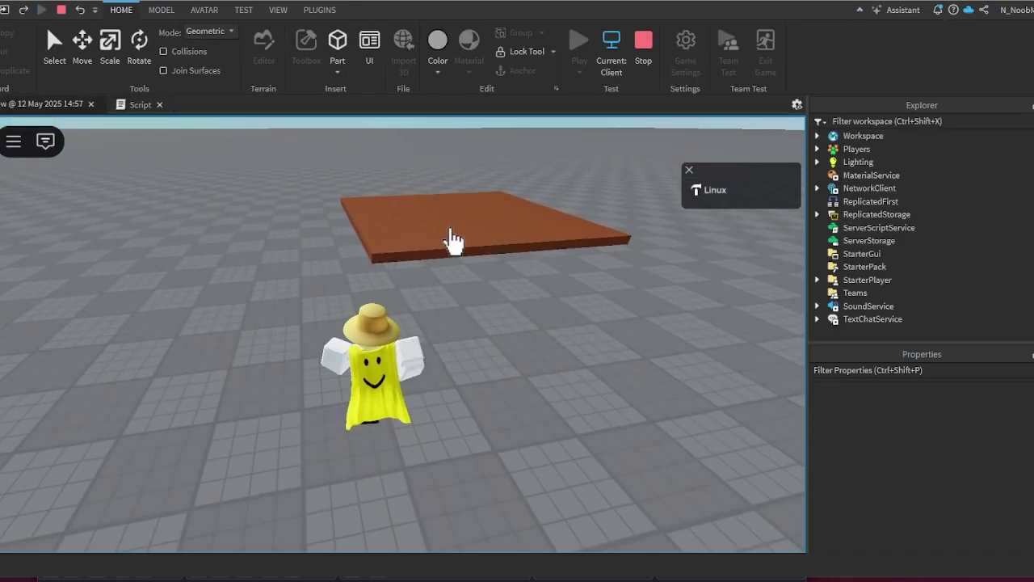
pyautogui.press('w')
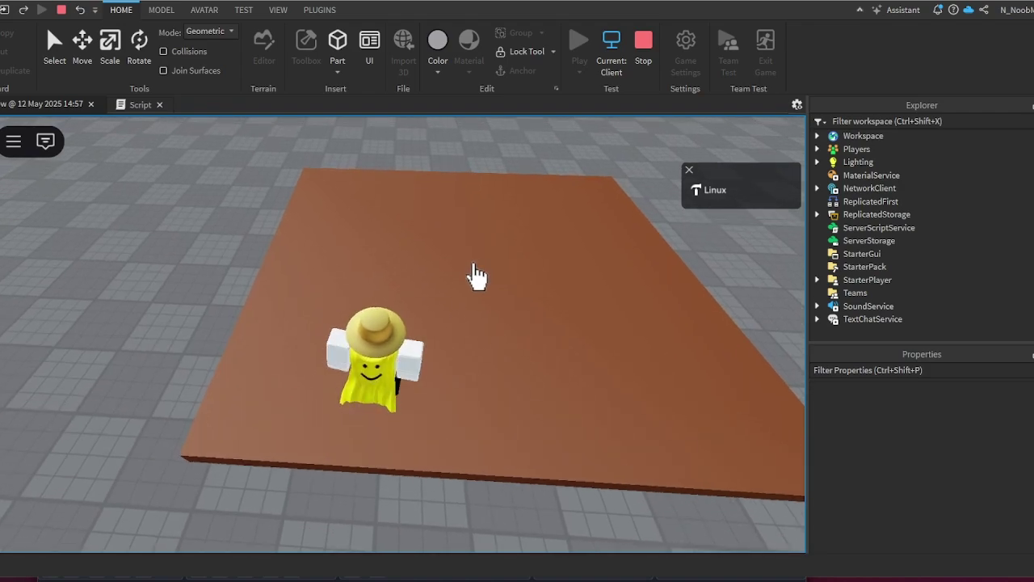
pyautogui.click(473, 264)
pyautogui.moveTo(521, 335)
pyautogui.mouseDown(button='right')
pyautogui.moveTo(523, 346)
pyautogui.moveTo(522, 323)
pyautogui.mouseUp(button='right')
pyautogui.scroll(-3, 437, 257)
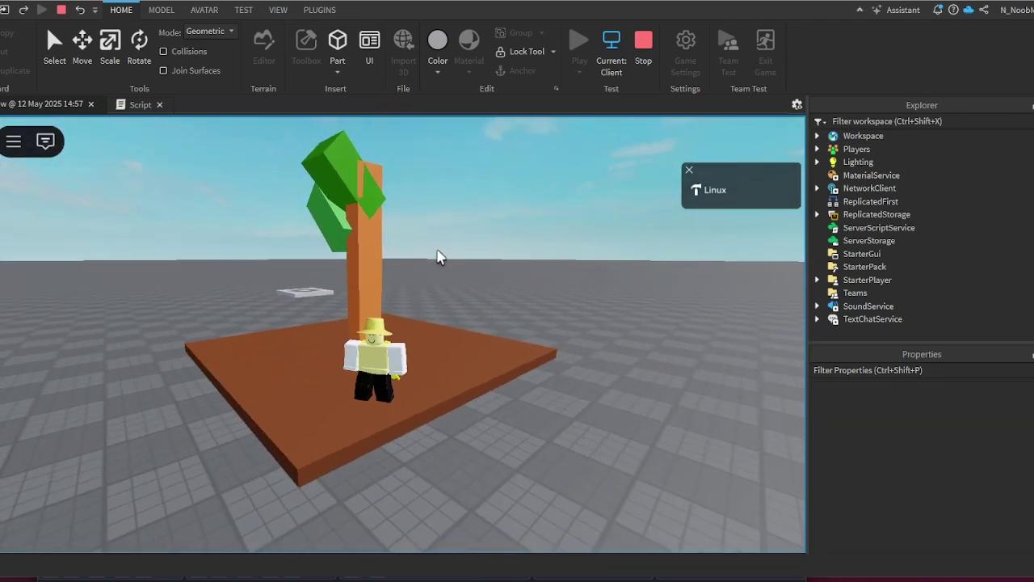
# - Inspect the fully grown plant and its position on the soil plot from several angles in the playtest
pyautogui.moveTo(436, 257); pyautogui.dragTo(437, 257, button='right')
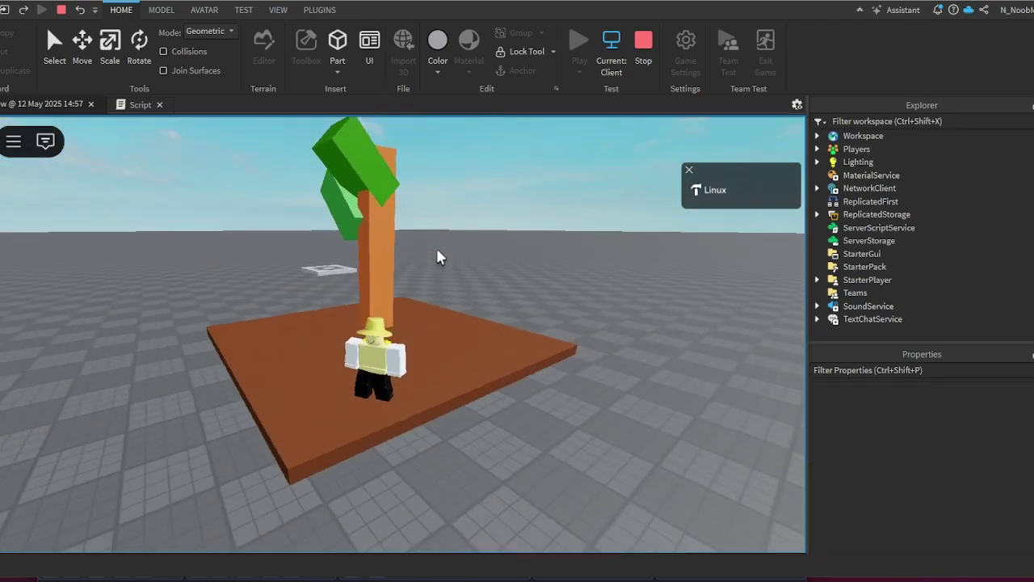
pyautogui.press('d')
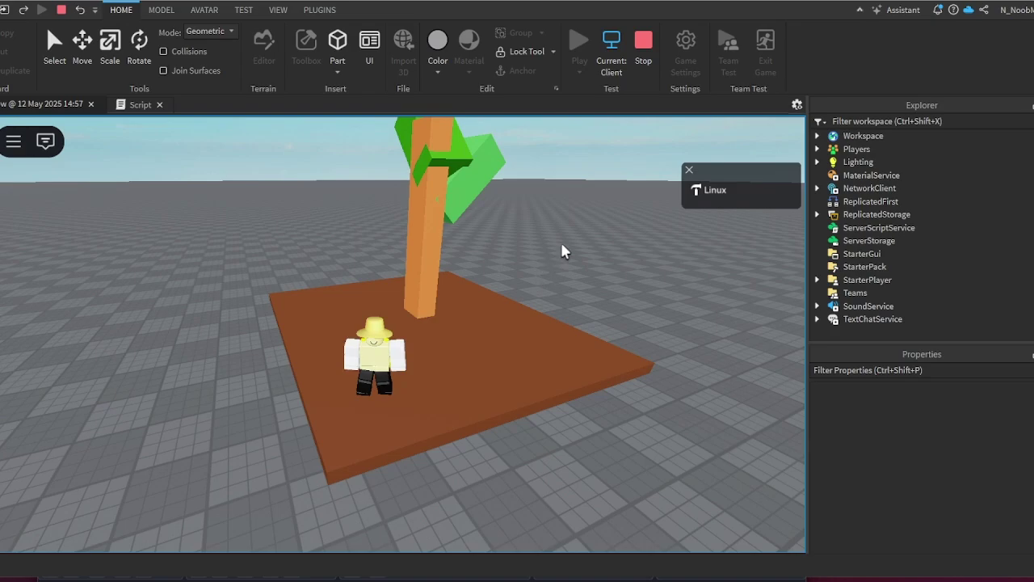
pyautogui.moveTo(519, 220); pyautogui.dragTo(522, 213, button='right')
pyautogui.scroll(2, 524, 212)
pyautogui.scroll(-3, 525, 213)
pyautogui.press('w')
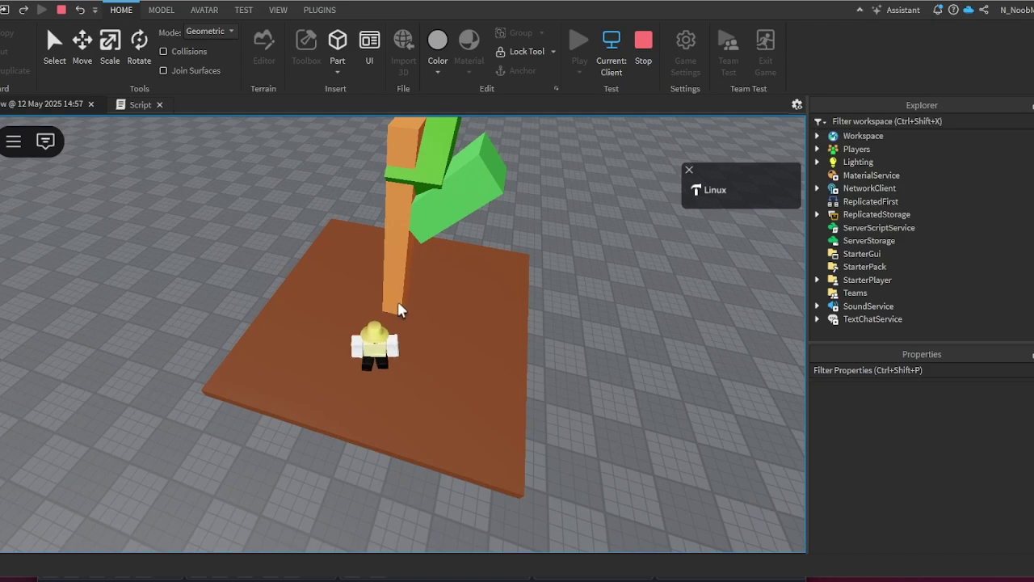
pyautogui.moveTo(423, 282); pyautogui.dragTo(417, 281, button='right')
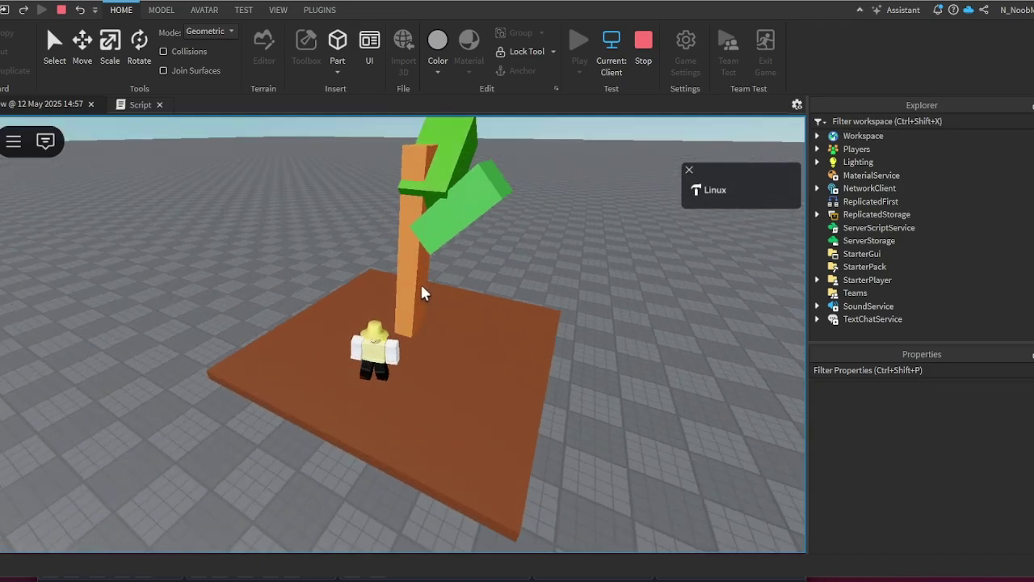